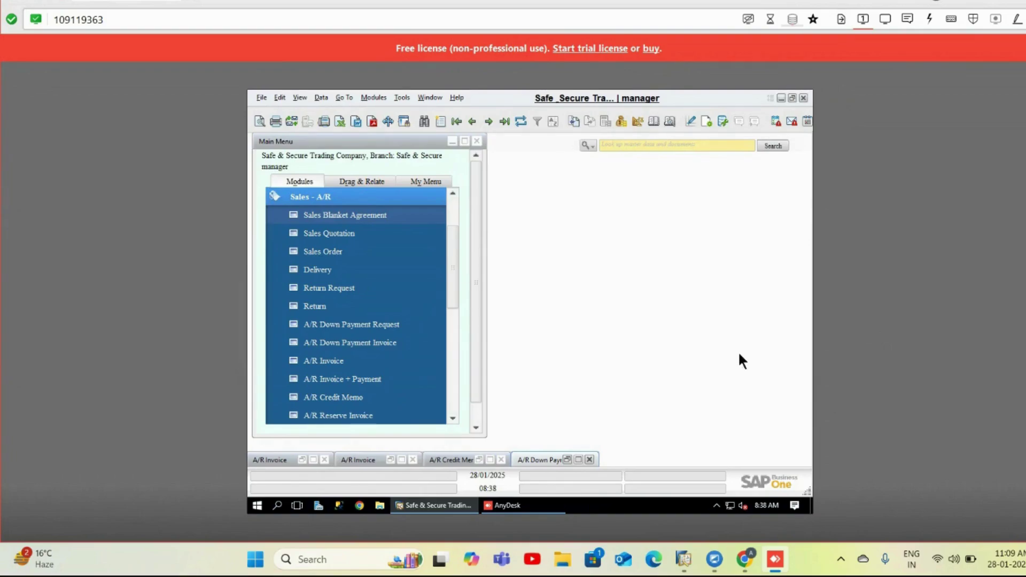
Restore the first minimized A/R Invoice and review its header, item lines and totals
{"action": "left_click", "coordinate": [314, 459]}
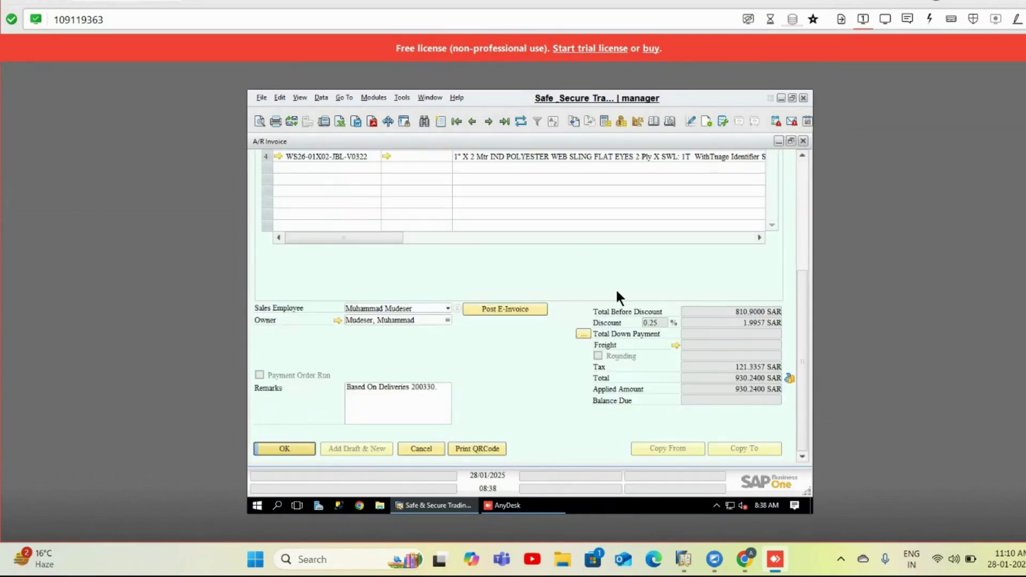
{"action": "scroll", "coordinate": [616, 287], "scroll_direction": "up", "scroll_amount": 3}
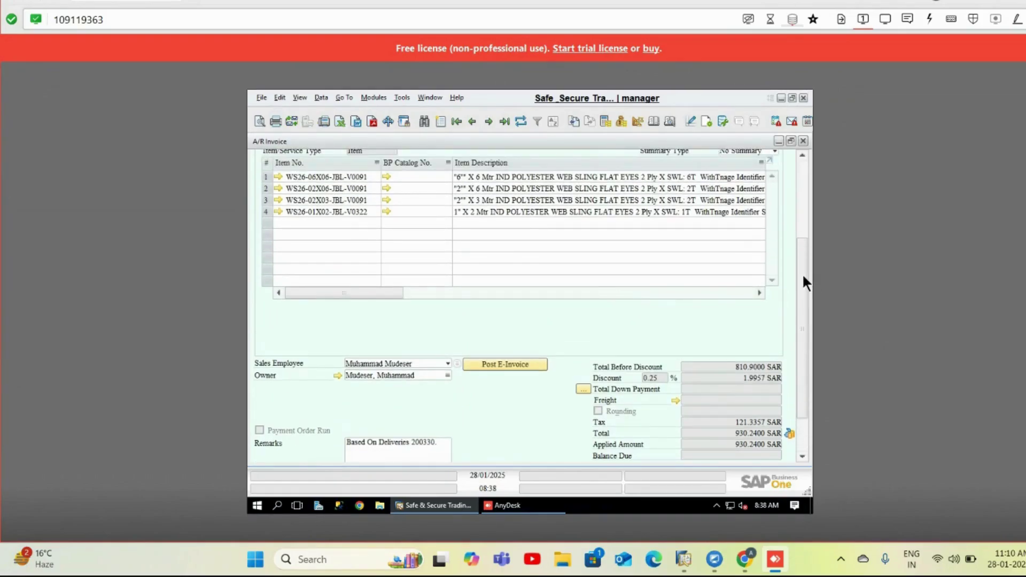
{"action": "left_click", "coordinate": [800, 178]}
{"action": "left_click", "coordinate": [799, 169]}
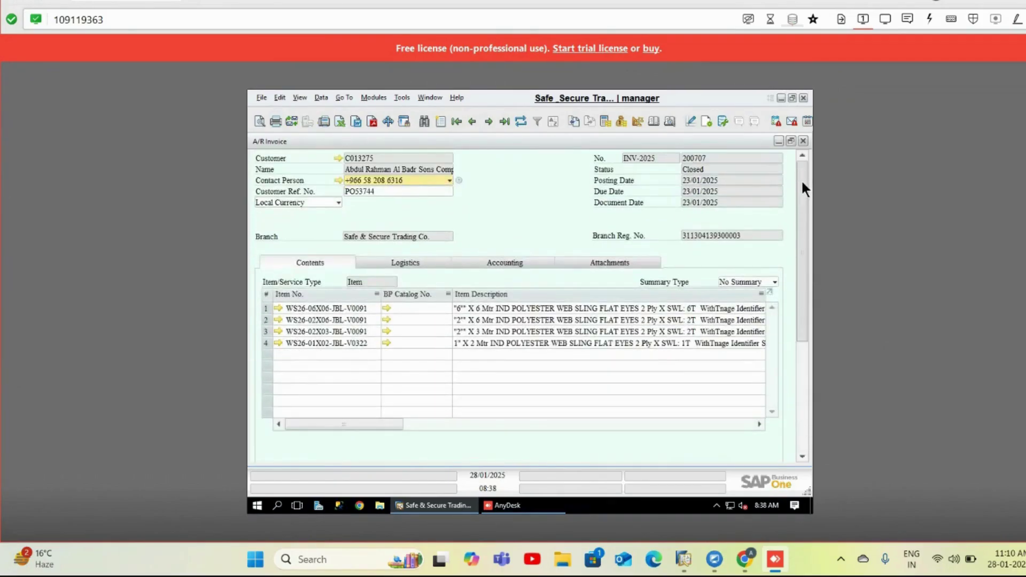
{"action": "left_click_drag", "start_coordinate": [805, 214], "coordinate": [807, 273]}
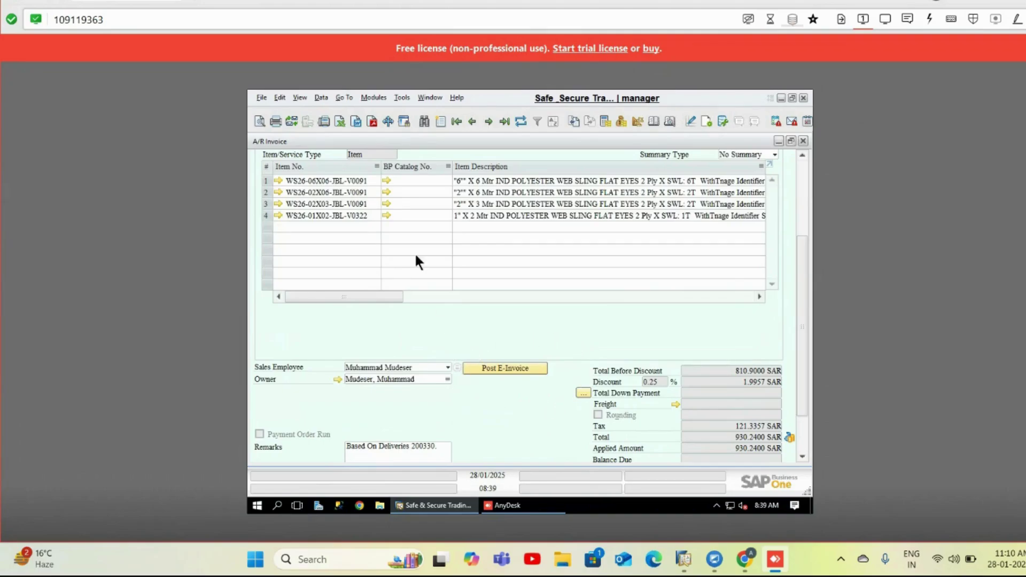
Display the A/R Invoice's user-defined fields, check its E-Invoice Status, and minimize the invoice
{"action": "left_click", "coordinate": [299, 99]}
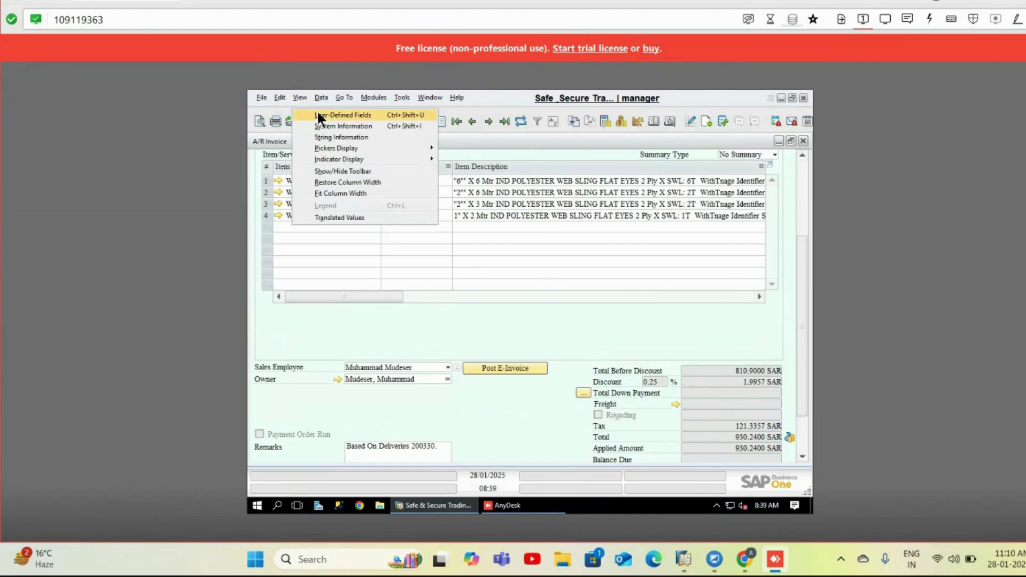
{"action": "left_click", "coordinate": [318, 114]}
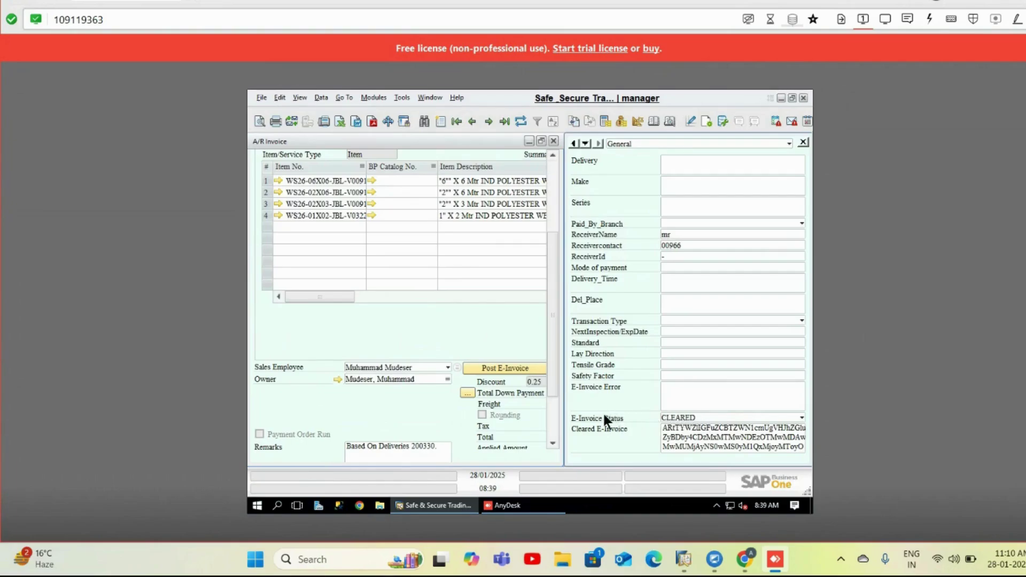
{"action": "left_click", "coordinate": [707, 416]}
{"action": "left_click", "coordinate": [706, 416]}
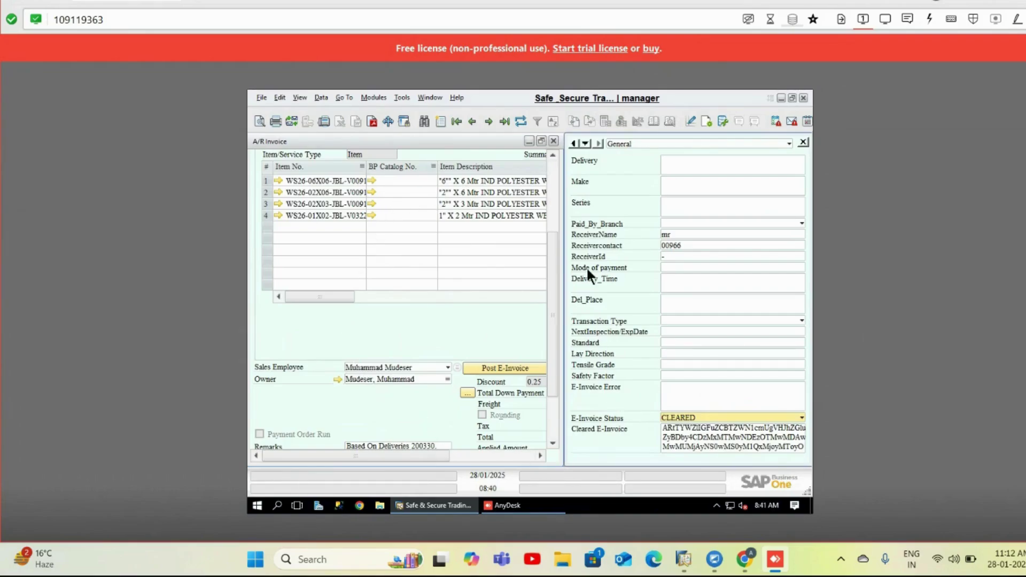
{"action": "left_click", "coordinate": [529, 142]}
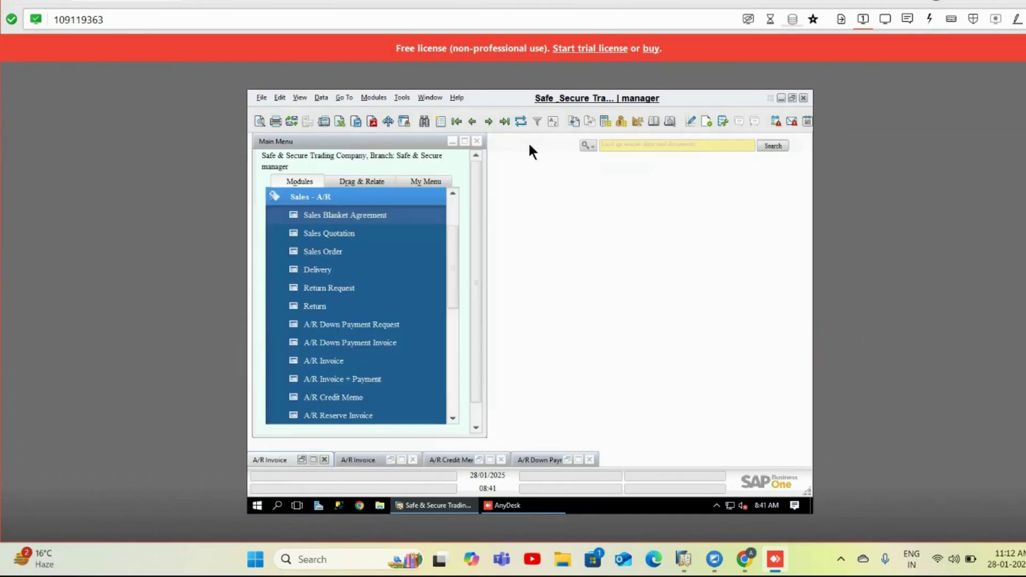
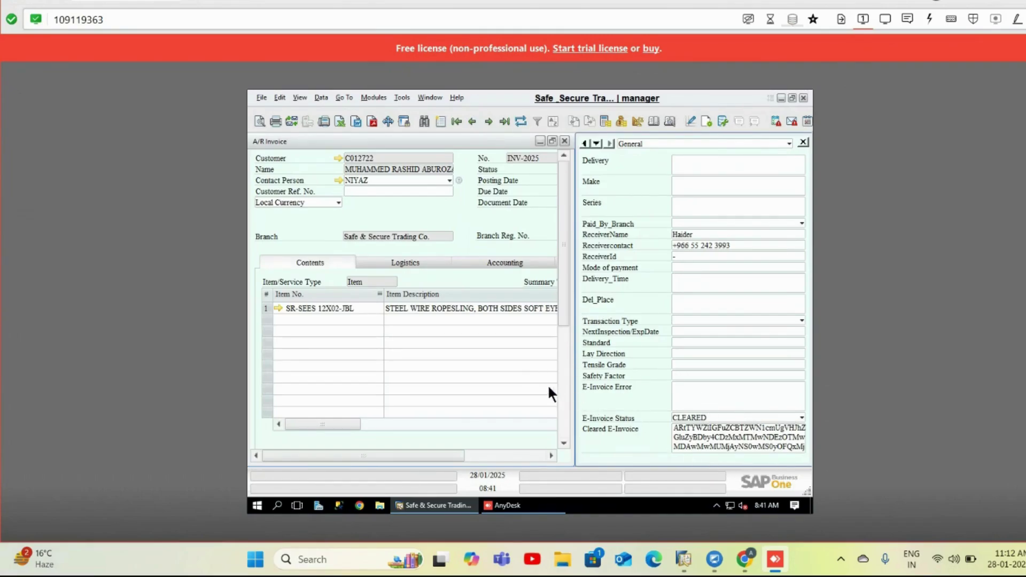
Switch the other A/R Invoice window to find mode and search for all invoices in the INV/2024 series
{"action": "scroll", "coordinate": [568, 369], "scroll_direction": "down", "scroll_amount": 3}
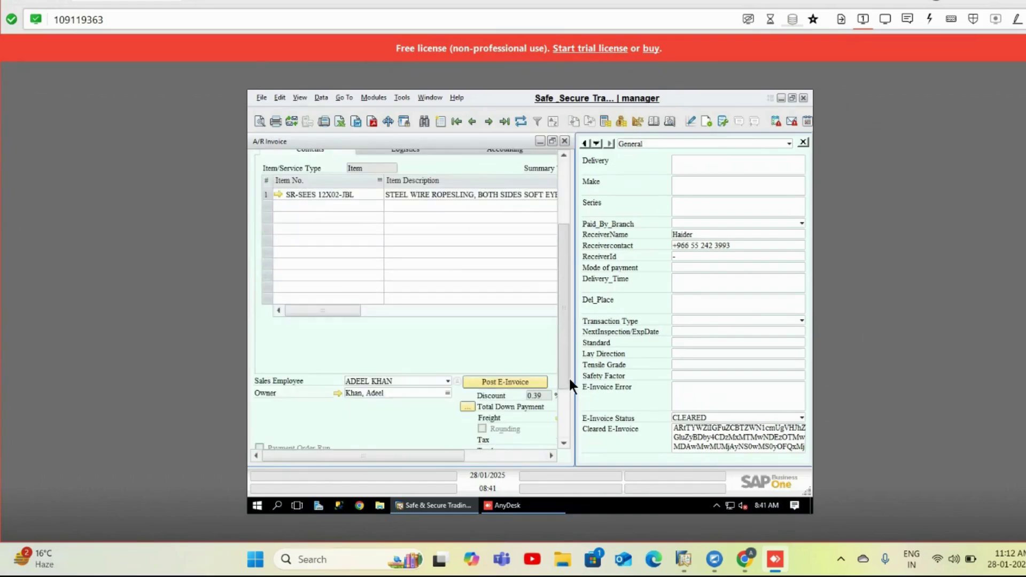
{"action": "left_click_drag", "start_coordinate": [568, 376], "coordinate": [565, 177]}
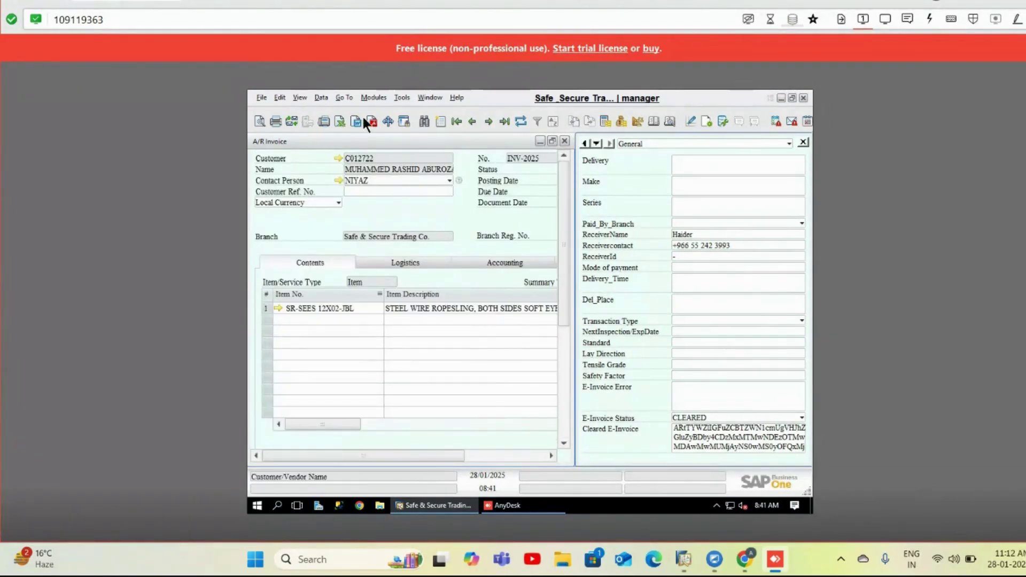
{"action": "left_click", "coordinate": [425, 121]}
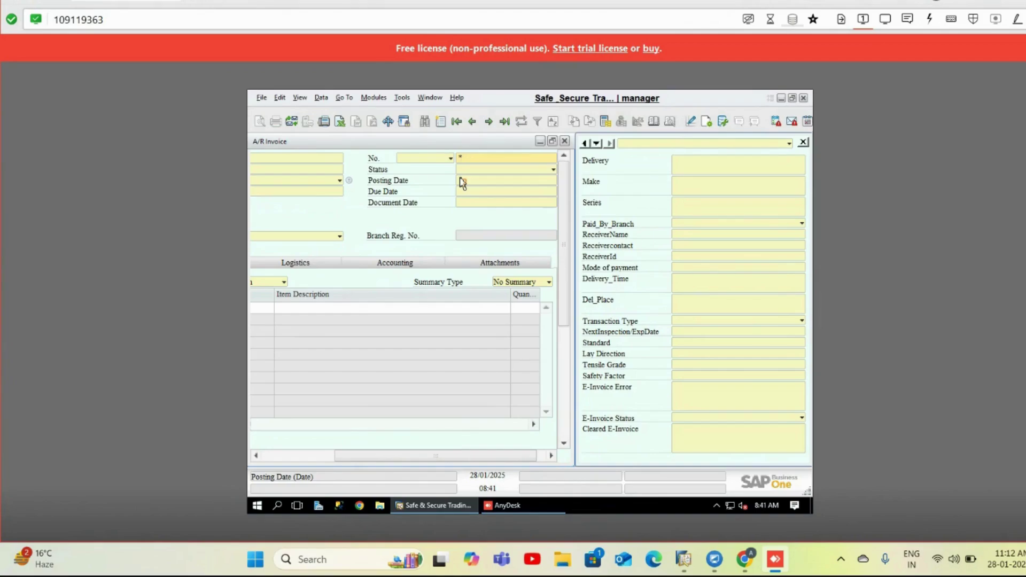
{"action": "left_click", "coordinate": [439, 158]}
{"action": "key", "text": "Down"}
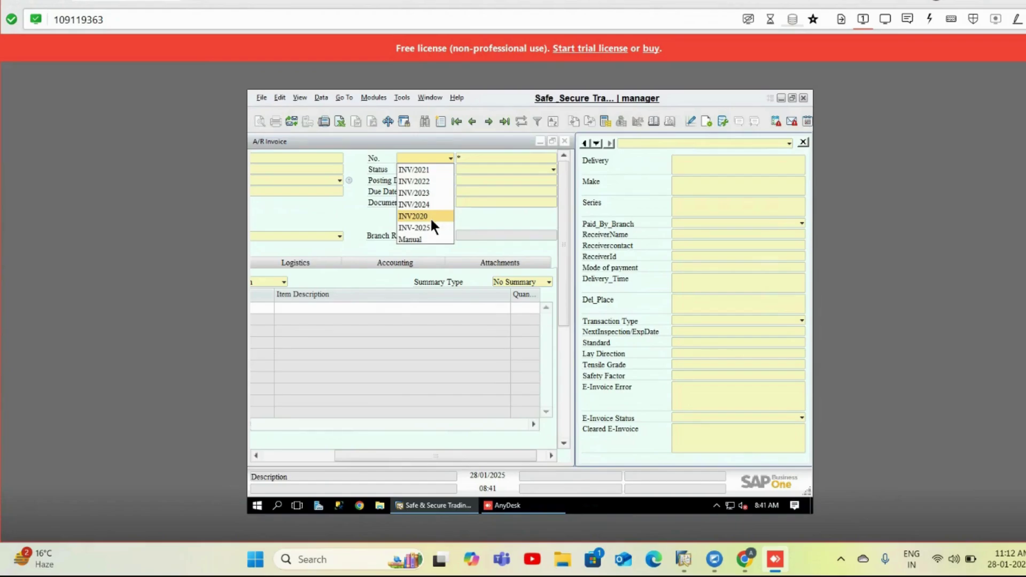
{"action": "left_click", "coordinate": [434, 204]}
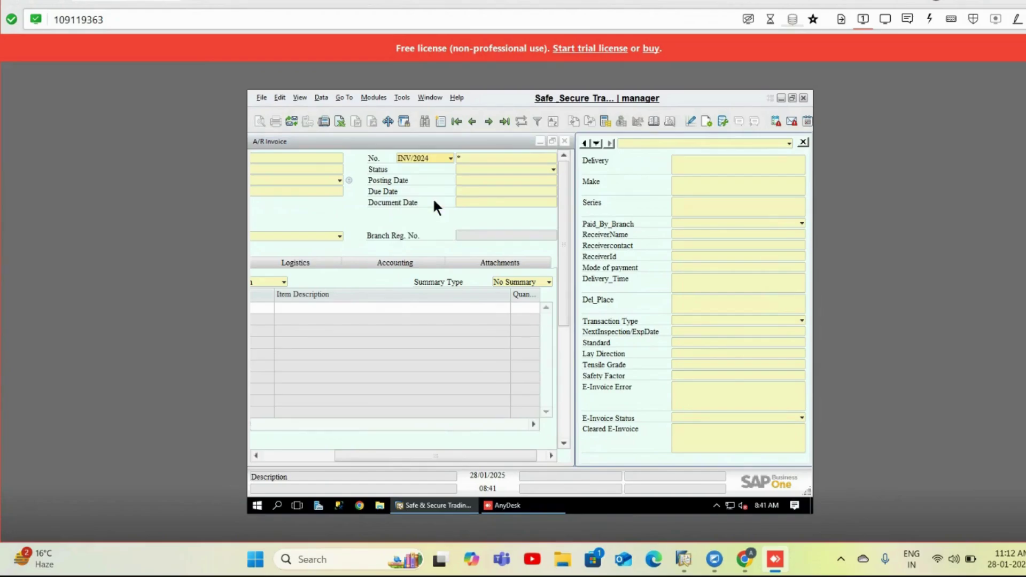
{"action": "key", "text": "Return"}
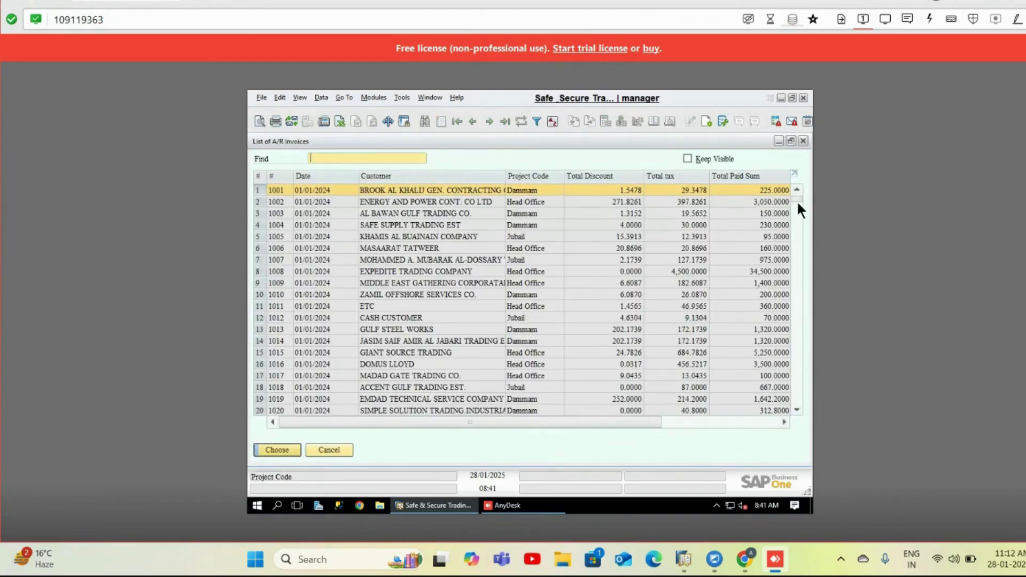
Open the TAAZUR TRADING invoice dated 29/12/2024 with a paid sum of 520.0000 from the list of A/R invoices
{"action": "scroll", "coordinate": [797, 385], "scroll_direction": "down", "scroll_amount": 10}
{"action": "scroll", "coordinate": [794, 376], "scroll_direction": "down", "scroll_amount": 20}
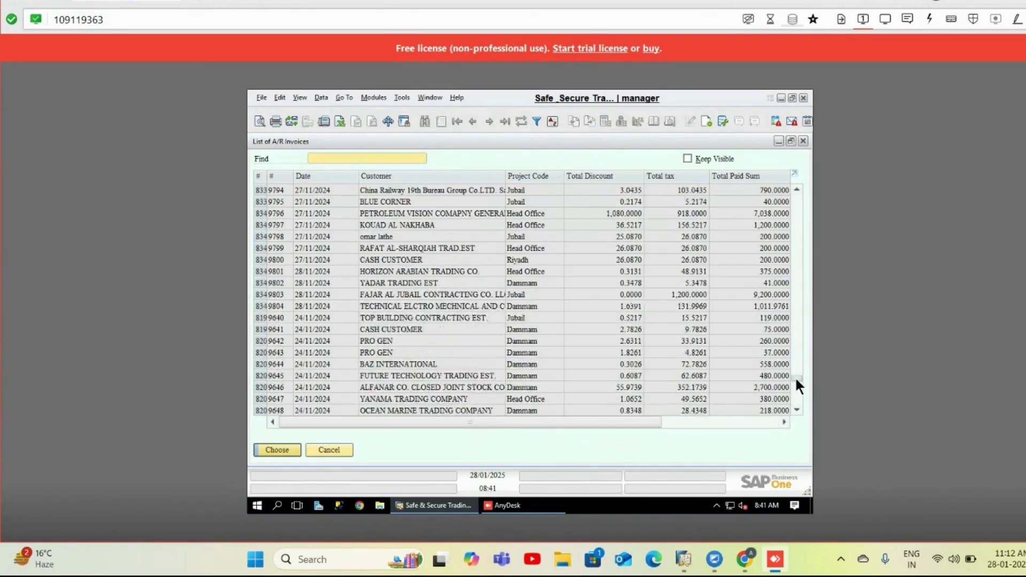
{"action": "scroll", "coordinate": [393, 306], "scroll_direction": "down", "scroll_amount": 13}
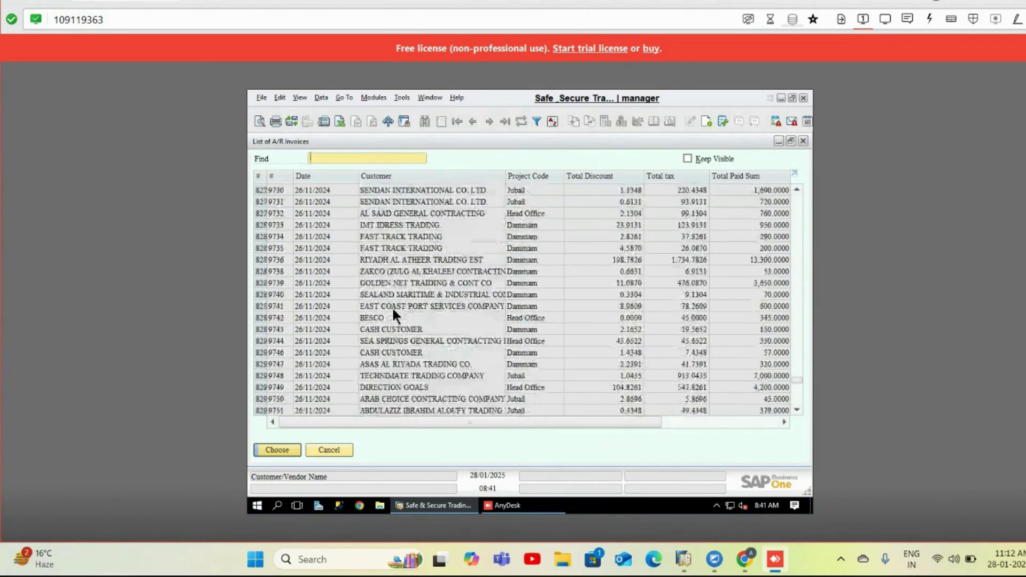
{"action": "scroll", "coordinate": [386, 307], "scroll_direction": "down", "scroll_amount": 14}
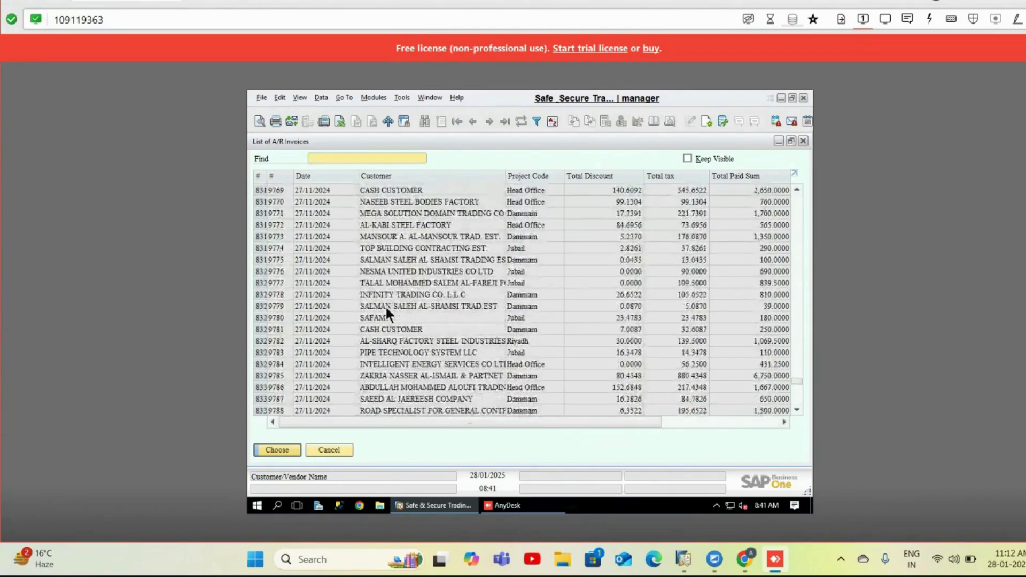
{"action": "scroll", "coordinate": [386, 307], "scroll_direction": "down", "scroll_amount": 14}
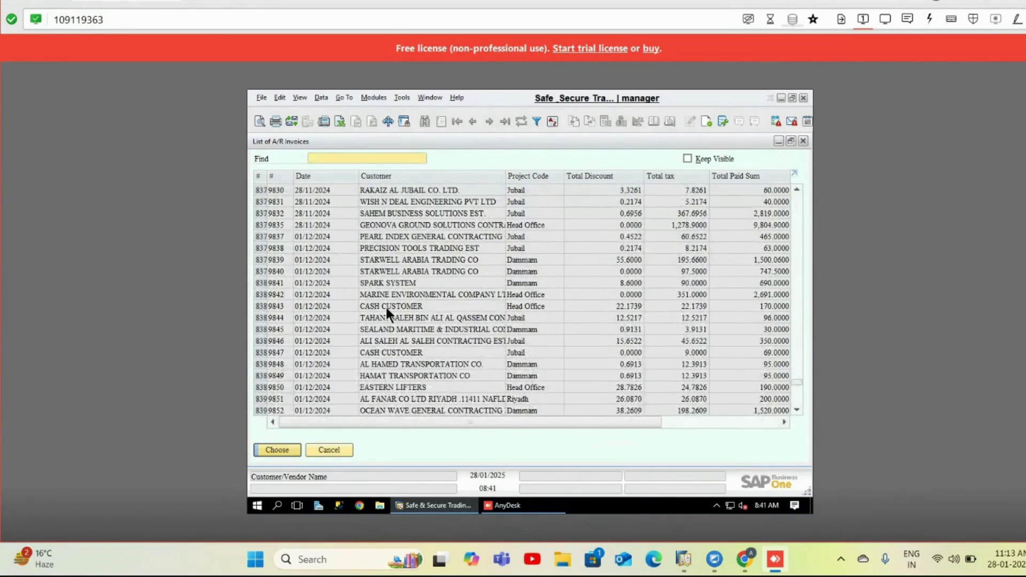
{"action": "scroll", "coordinate": [386, 306], "scroll_direction": "up", "scroll_amount": 3}
{"action": "scroll", "coordinate": [386, 307], "scroll_direction": "down", "scroll_amount": 6}
{"action": "scroll", "coordinate": [386, 307], "scroll_direction": "down", "scroll_amount": 3}
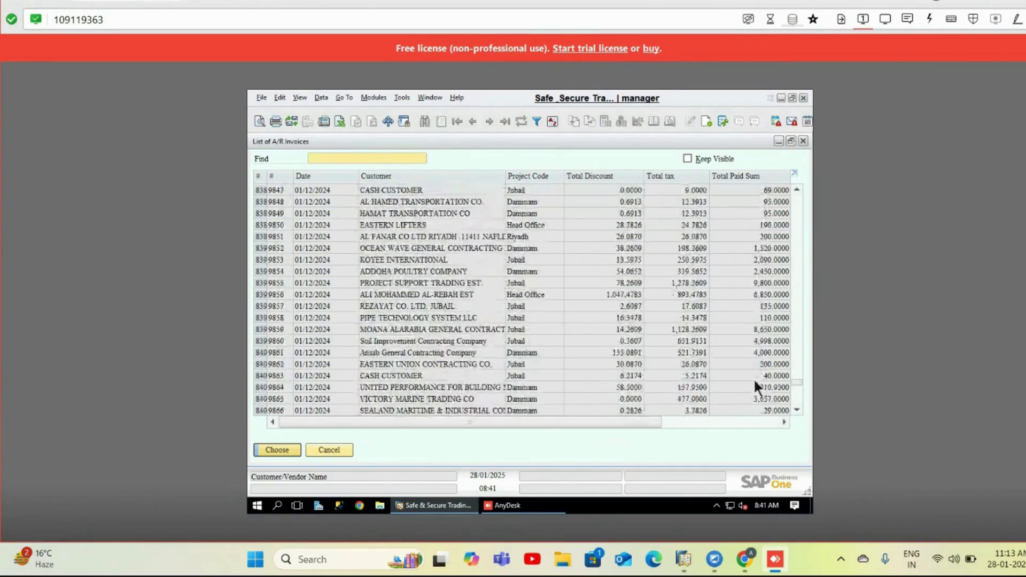
{"action": "left_click", "coordinate": [794, 398]}
{"action": "left_click", "coordinate": [795, 398]}
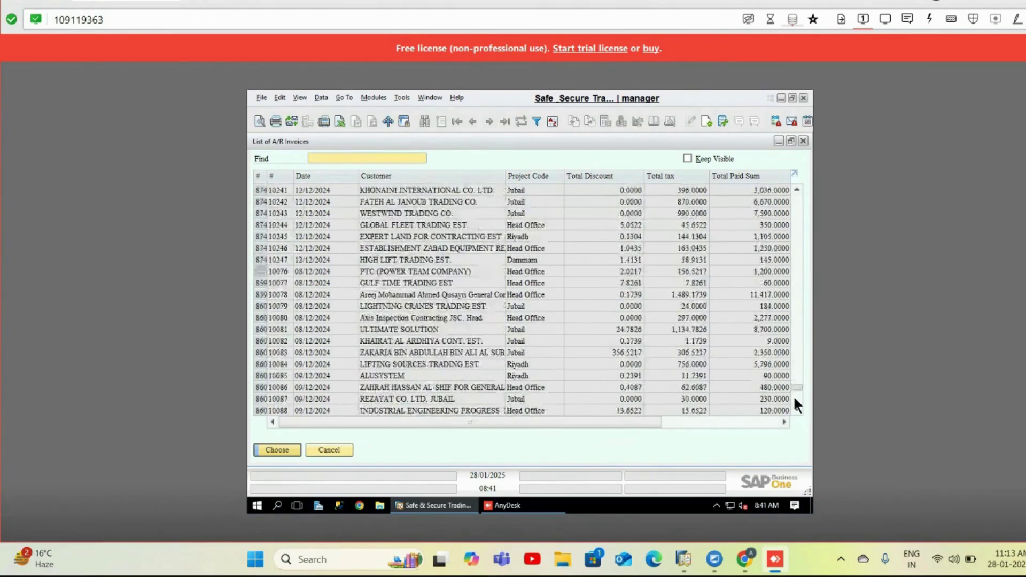
{"action": "left_click", "coordinate": [795, 398]}
{"action": "scroll", "coordinate": [396, 294], "scroll_direction": "down", "scroll_amount": 20}
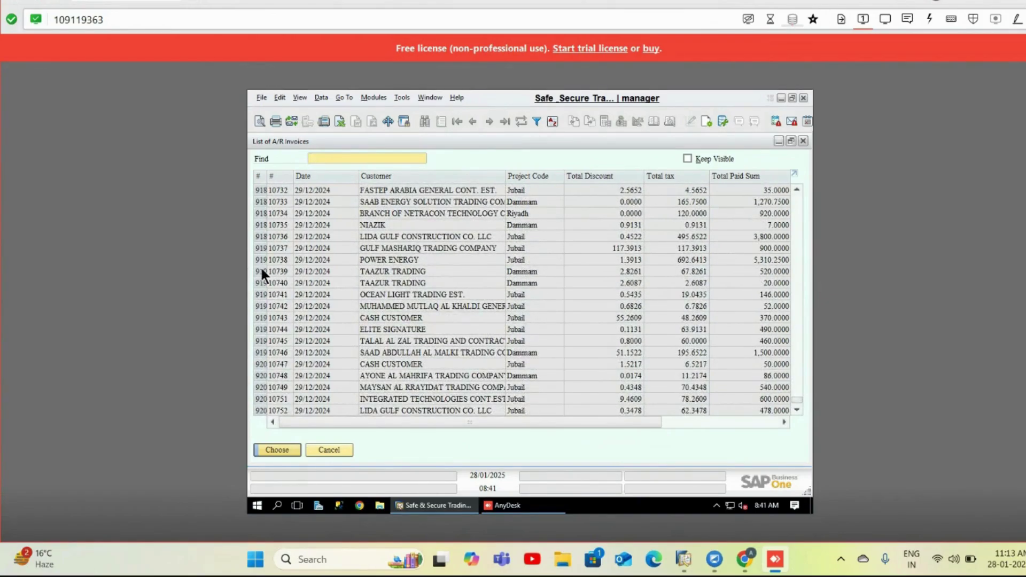
{"action": "double_click", "coordinate": [262, 272]}
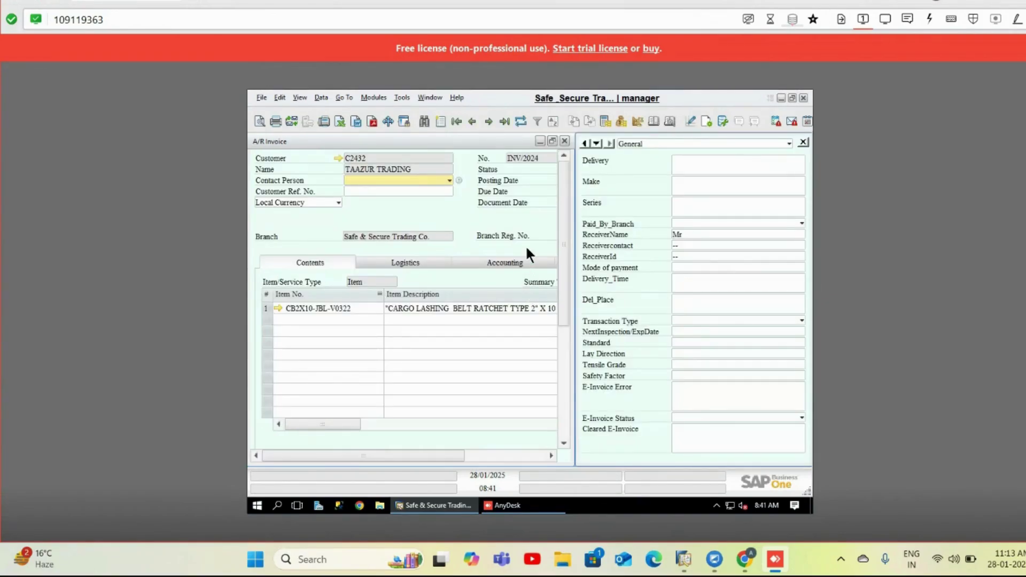
Post the e-invoice for the TAAZUR TRADING A/R Invoice and review its E-Invoice Status and Cleared E-Invoice fields
{"action": "scroll", "coordinate": [531, 218], "scroll_direction": "down", "scroll_amount": 2}
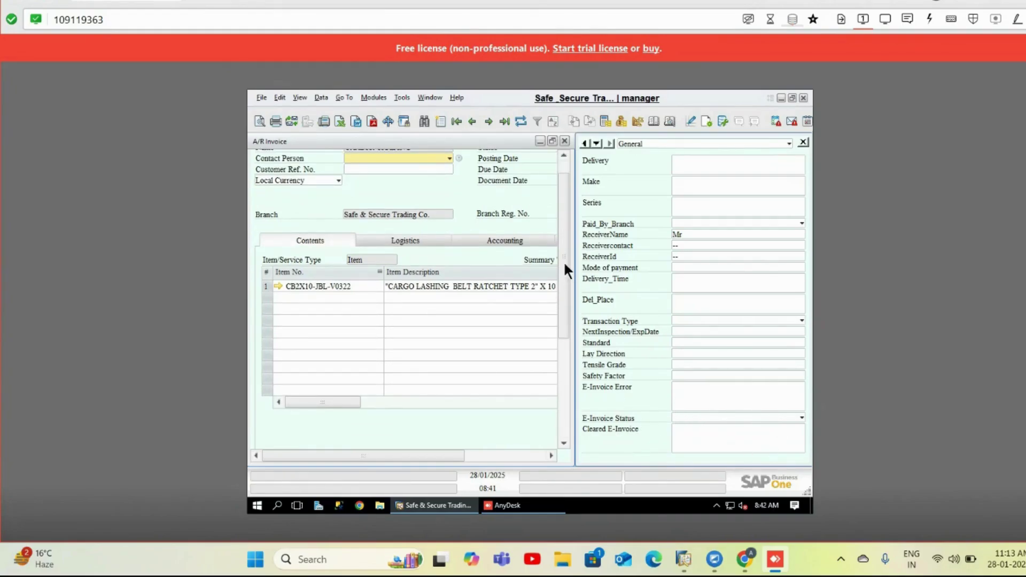
{"action": "left_click_drag", "start_coordinate": [564, 261], "coordinate": [569, 367]}
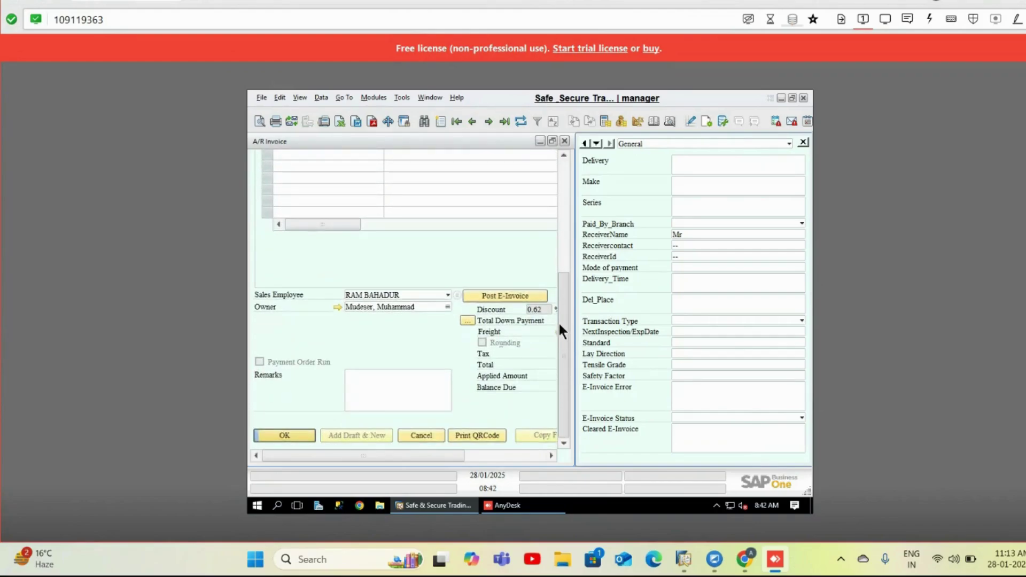
{"action": "left_click", "coordinate": [514, 296]}
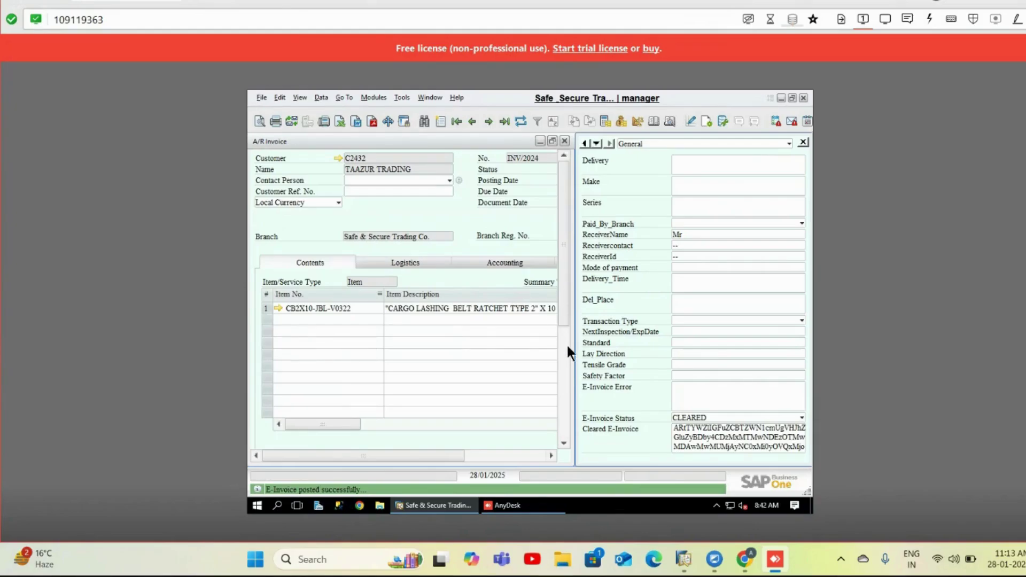
{"action": "left_click_drag", "start_coordinate": [566, 344], "coordinate": [282, 479]}
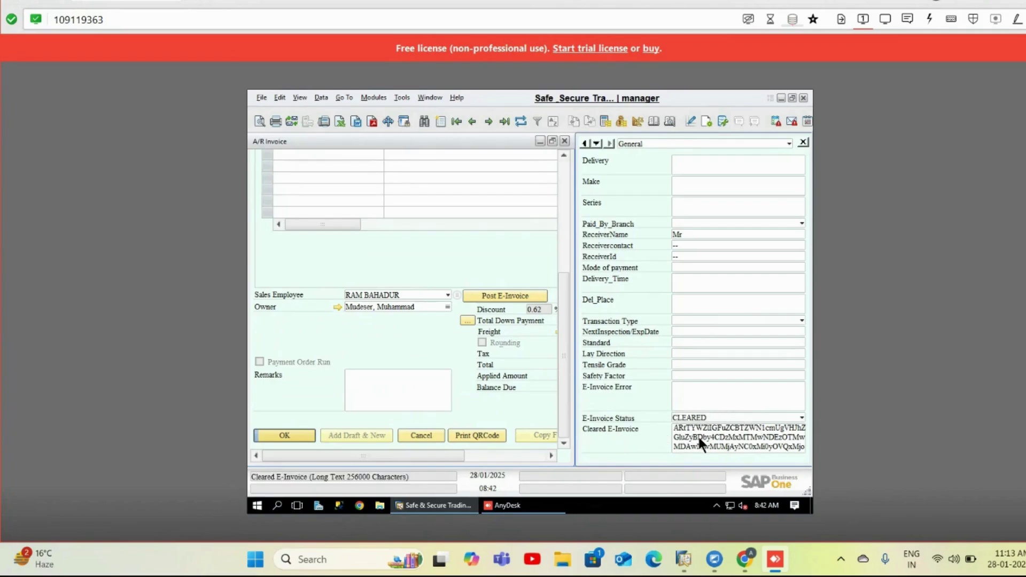
Generate the print preview of the posted A/R Invoice
{"action": "left_click", "coordinate": [261, 97]}
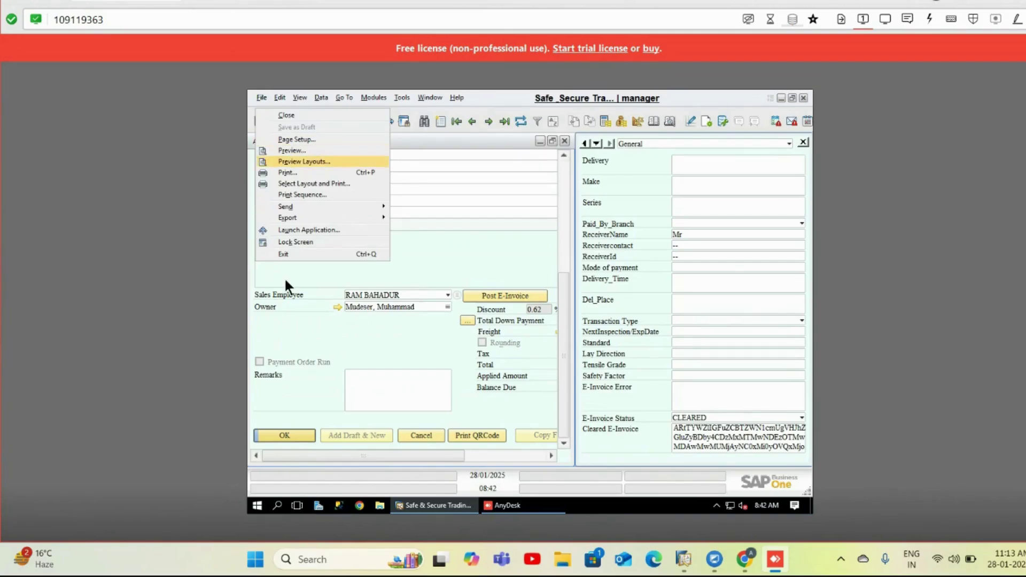
{"action": "left_click", "coordinate": [274, 126]}
{"action": "left_click", "coordinate": [259, 121]}
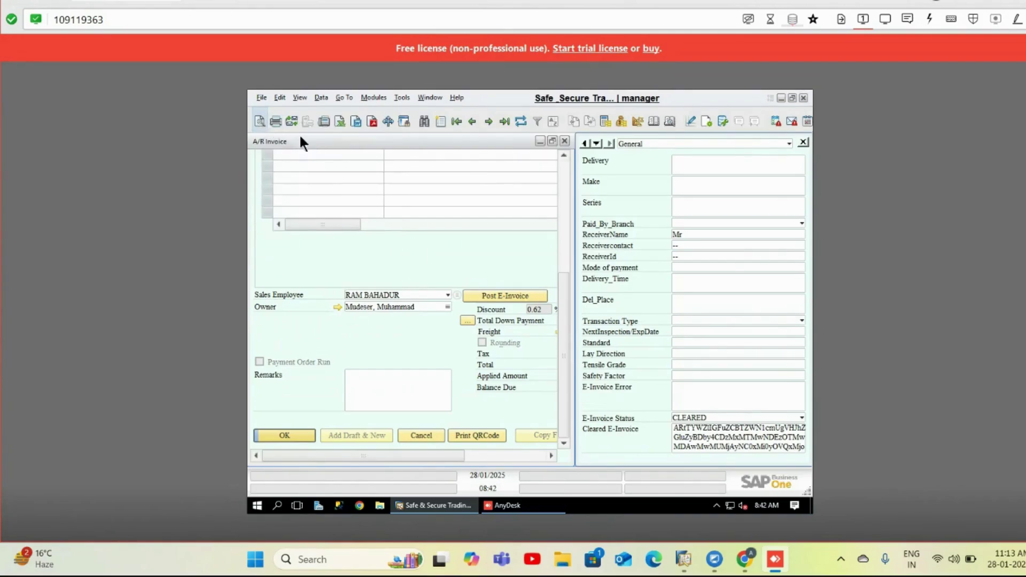
{"action": "left_click_drag", "start_coordinate": [359, 230], "coordinate": [518, 231]}
{"action": "left_click", "coordinate": [383, 368]}
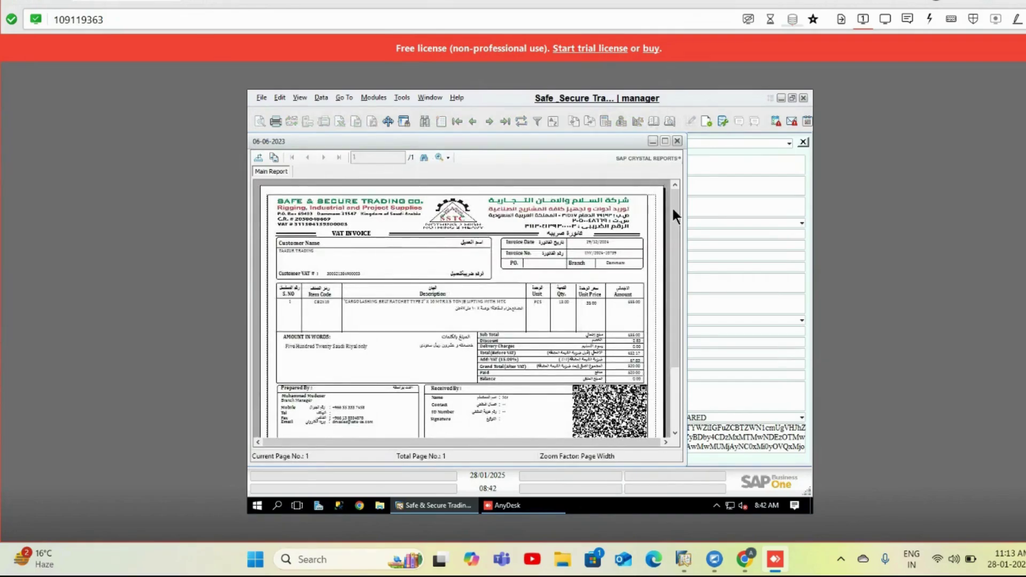
Enlarge the VAT invoice preview, examine it from the header to the QR code and bank details, and close it
{"action": "scroll", "coordinate": [675, 233], "scroll_direction": "down", "scroll_amount": 3}
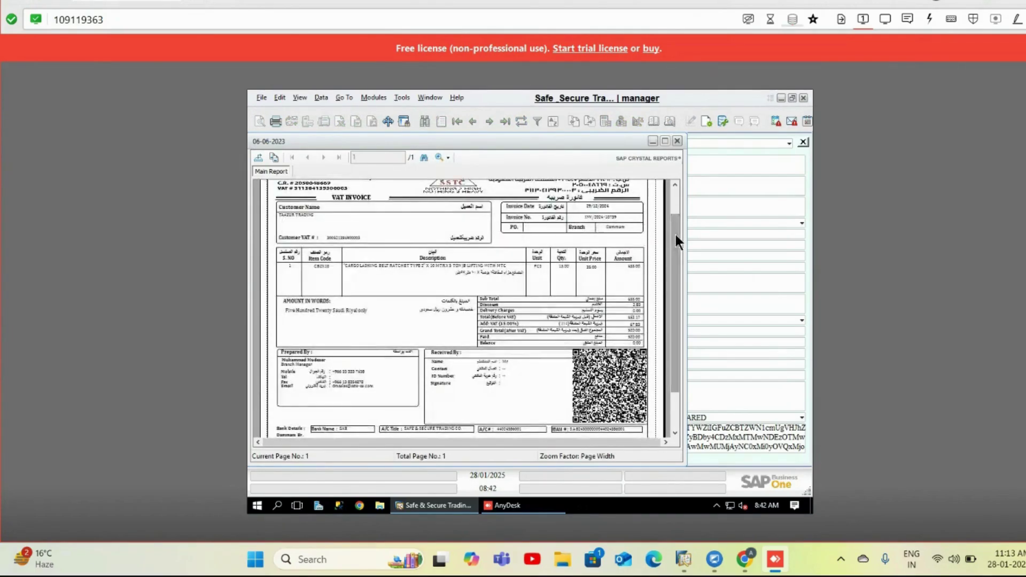
{"action": "left_click", "coordinate": [665, 140]}
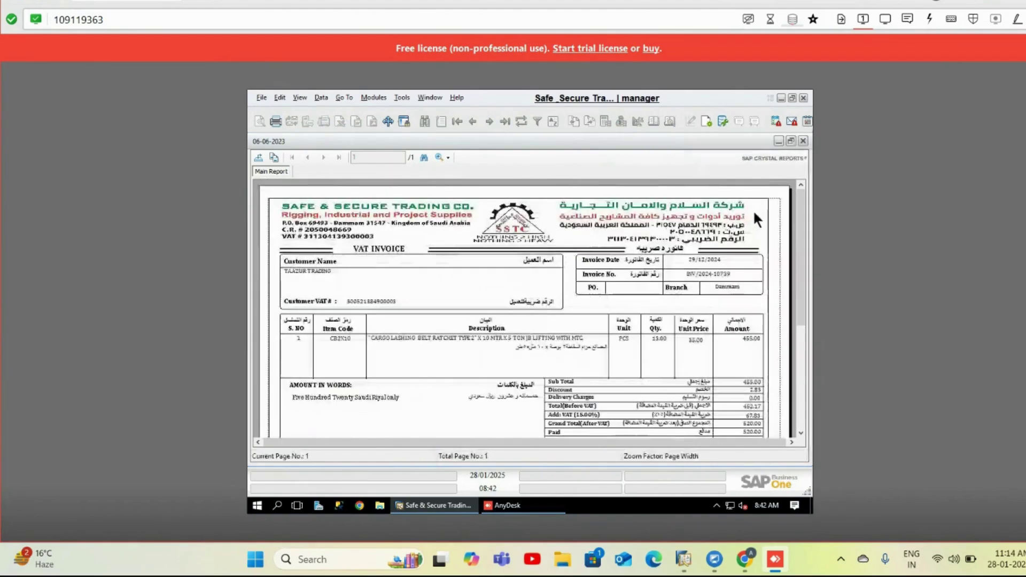
{"action": "left_click_drag", "start_coordinate": [799, 209], "coordinate": [803, 272]}
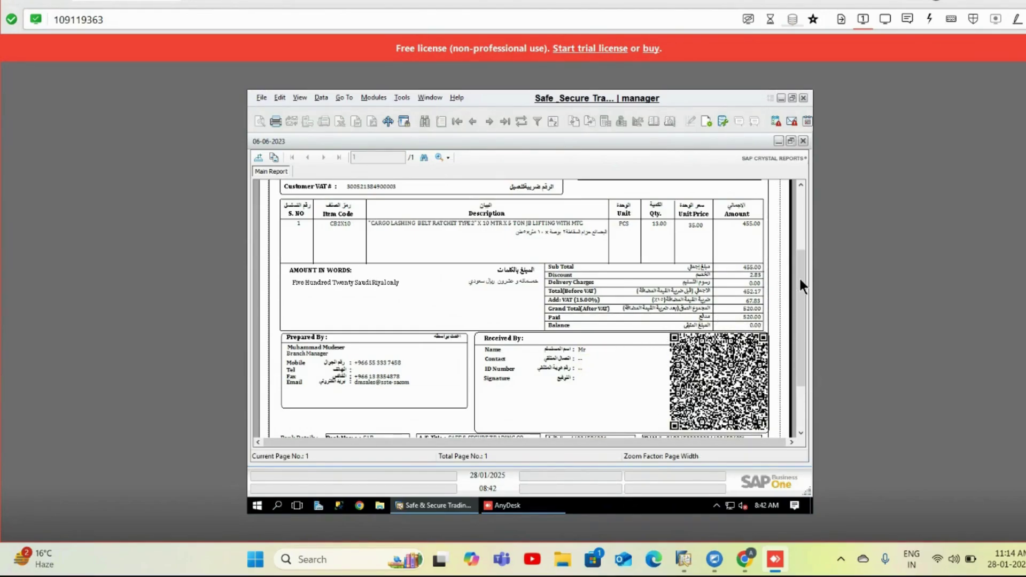
{"action": "scroll", "coordinate": [802, 323], "scroll_direction": "down", "scroll_amount": 3}
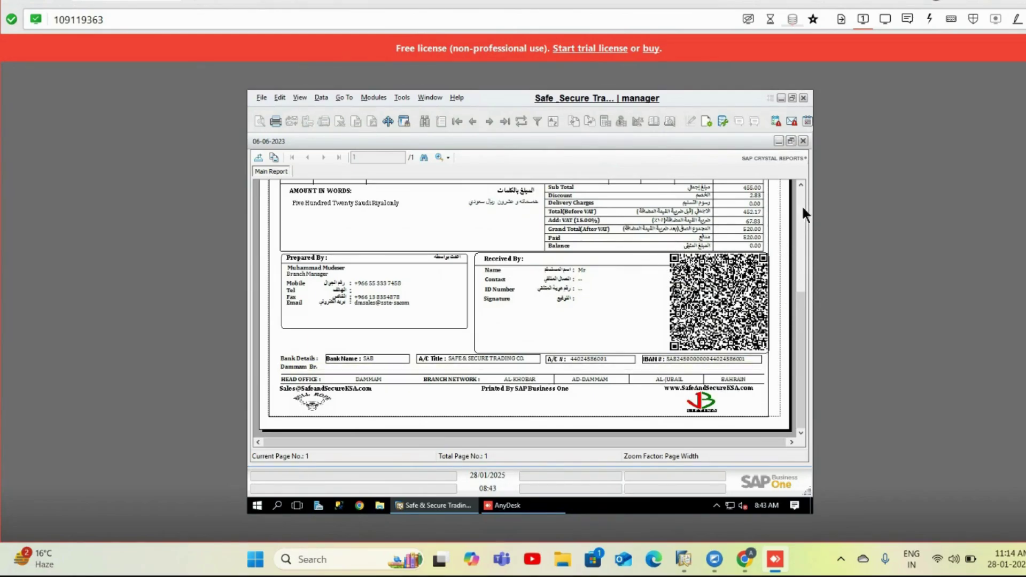
{"action": "left_click", "coordinate": [803, 140]}
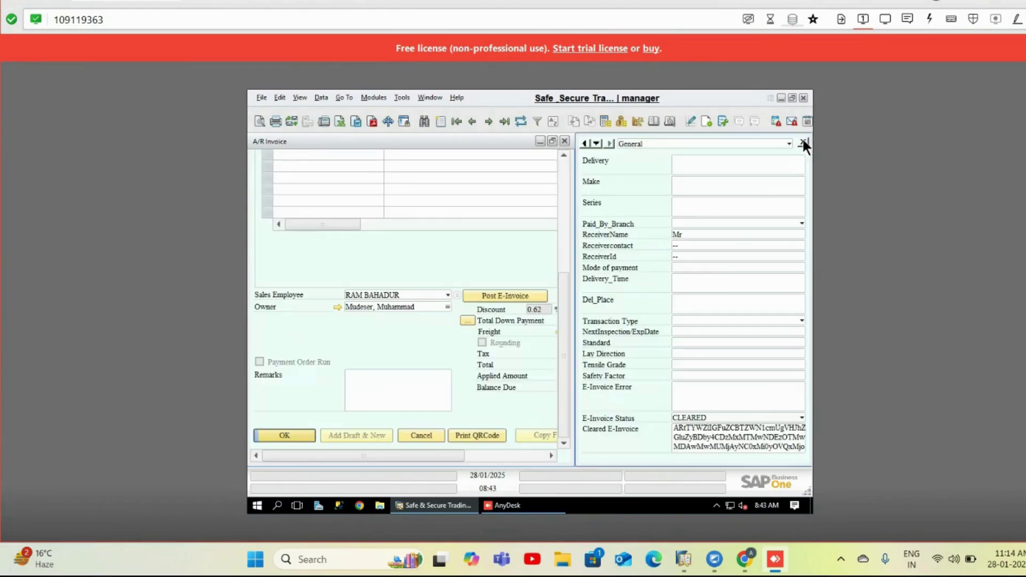
Switch from the A/R Invoice to the A/R Credit Memo, review its e-invoice user-defined fields and lower section, and hide the fields
{"action": "left_click", "coordinate": [539, 141]}
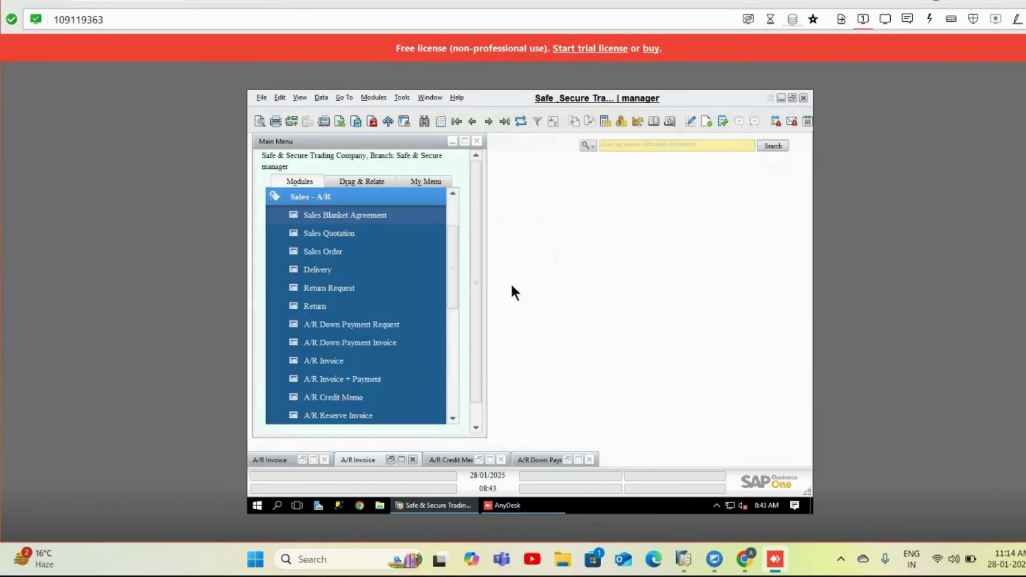
{"action": "left_click", "coordinate": [490, 459]}
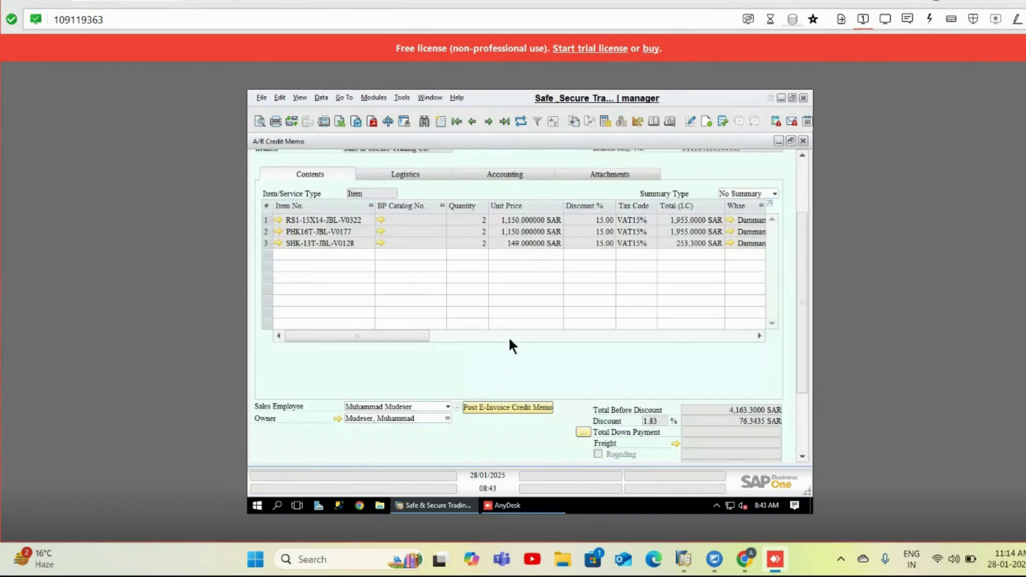
{"action": "left_click", "coordinate": [301, 97]}
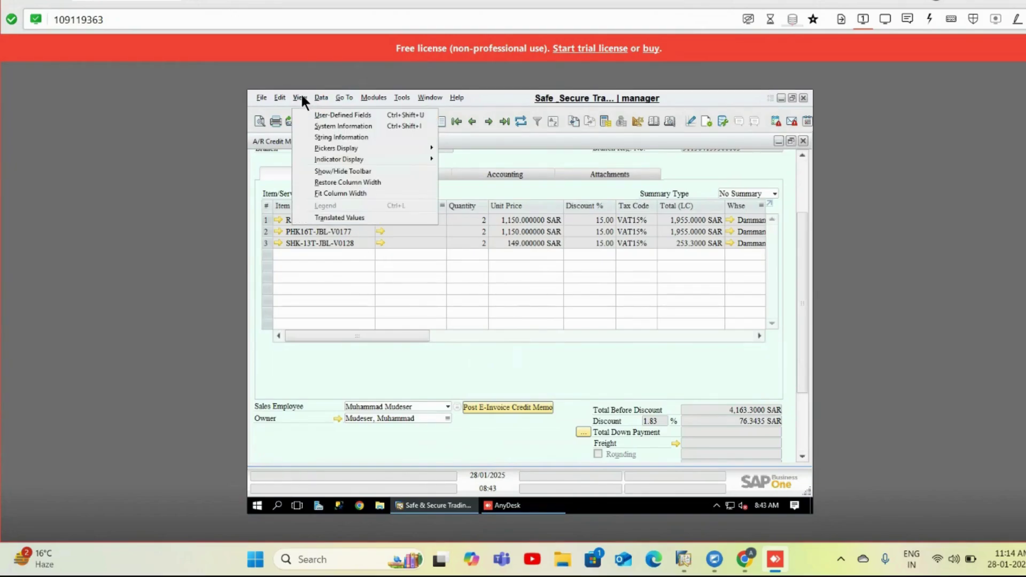
{"action": "left_click", "coordinate": [313, 115]}
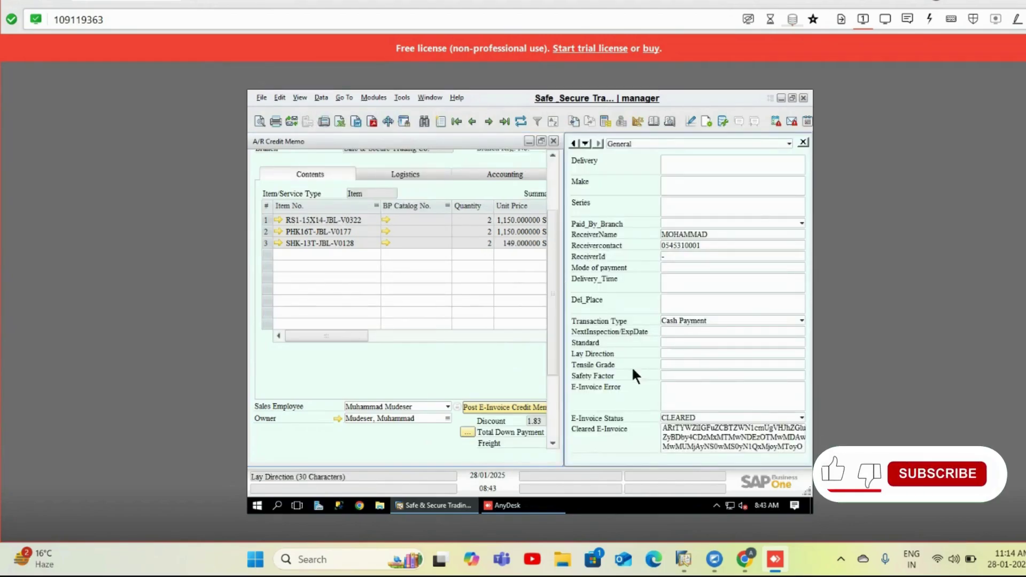
{"action": "left_click_drag", "start_coordinate": [550, 348], "coordinate": [549, 383]}
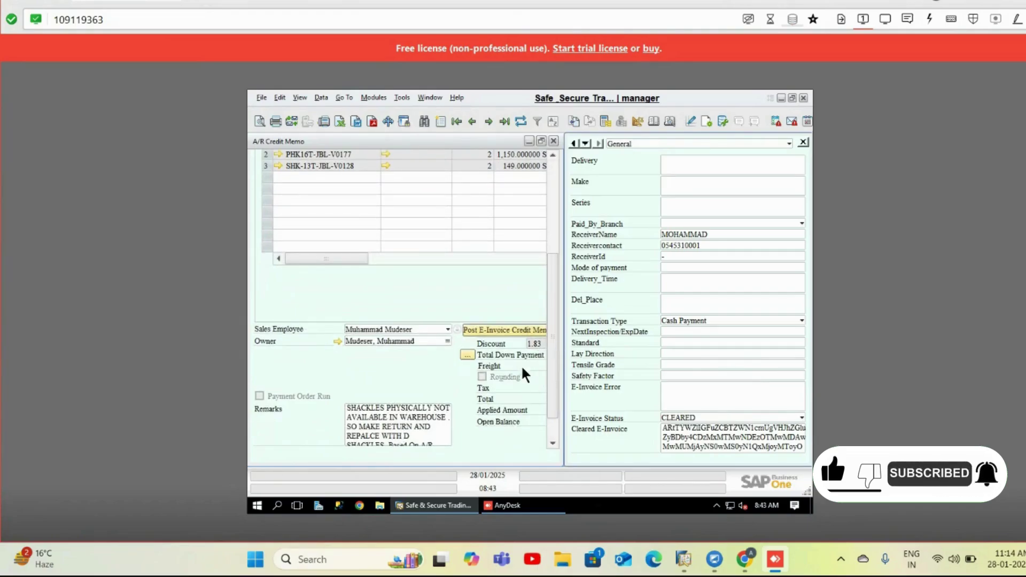
{"action": "left_click", "coordinate": [803, 142]}
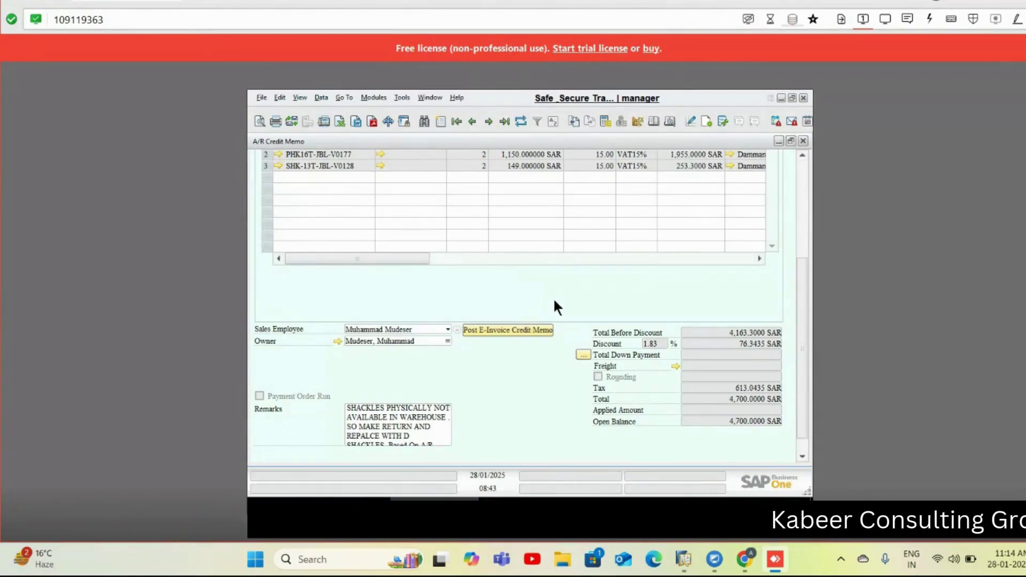
Show the A/R Credit Memo's user-defined fields again and check the available E-Invoice Status options without changing the status
{"action": "scroll", "coordinate": [553, 297], "scroll_direction": "up", "scroll_amount": 1}
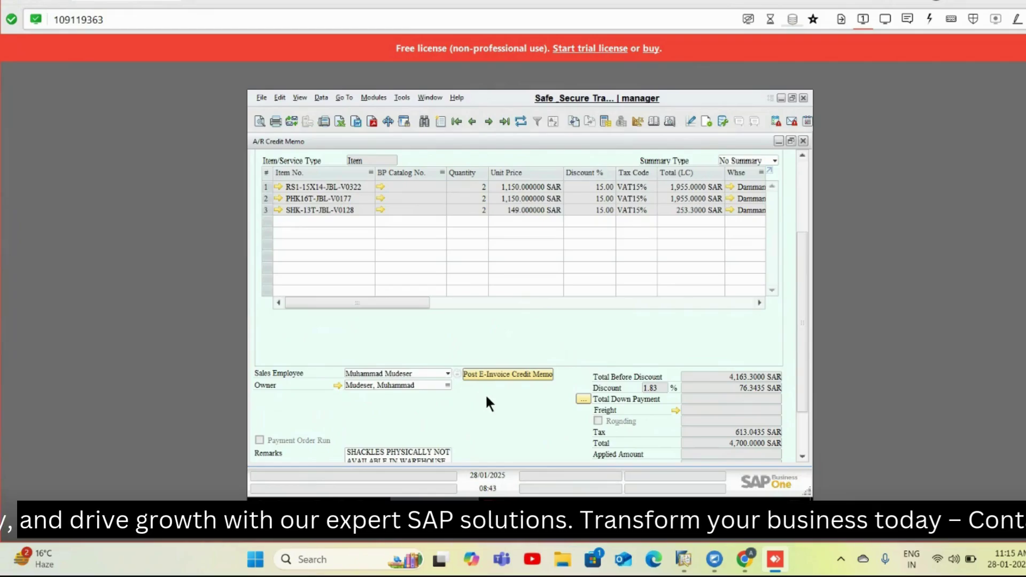
{"action": "left_click", "coordinate": [298, 97]}
{"action": "left_click", "coordinate": [313, 116]}
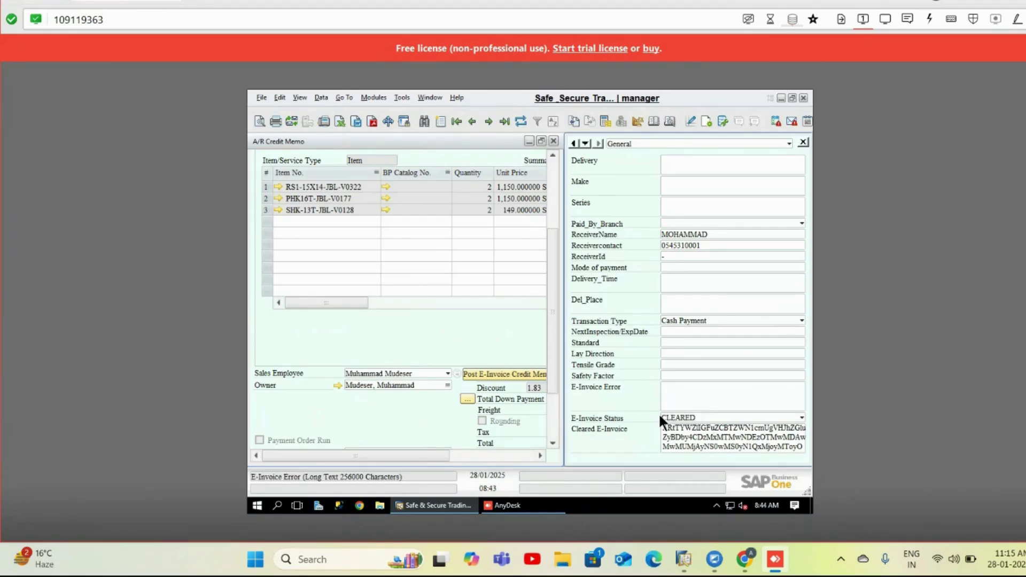
{"action": "left_click", "coordinate": [694, 412]}
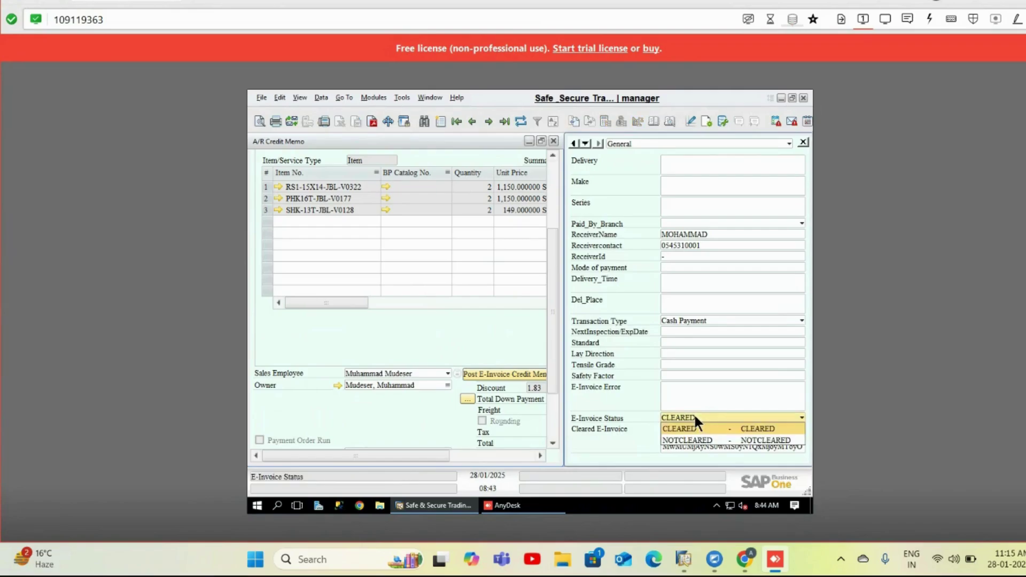
{"action": "left_click", "coordinate": [703, 390]}
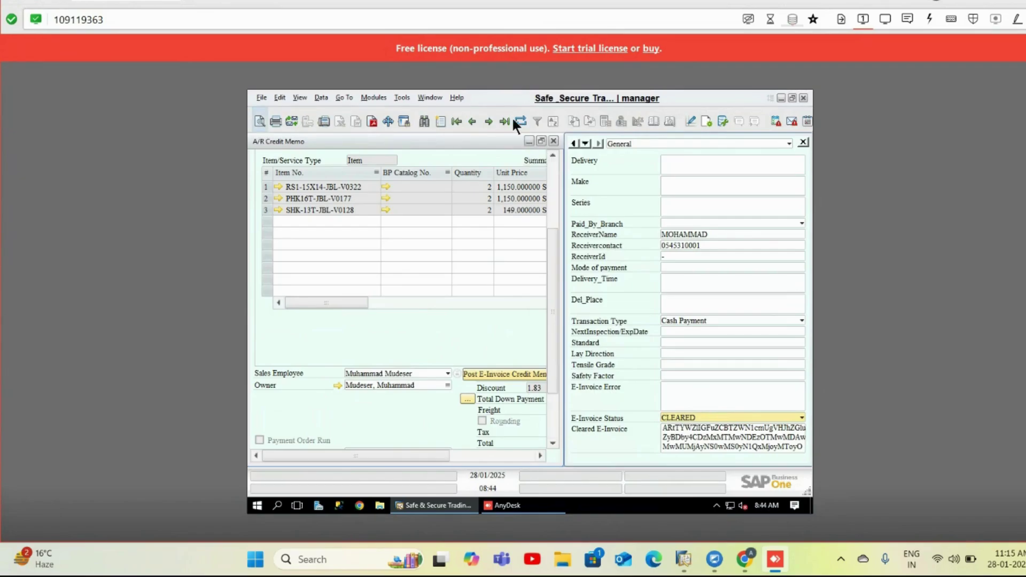
Switch to the A/R Down Payment Invoice, hide its user-defined fields, and review the document down to its e-invoice posting option and totals
{"action": "left_click", "coordinate": [529, 140]}
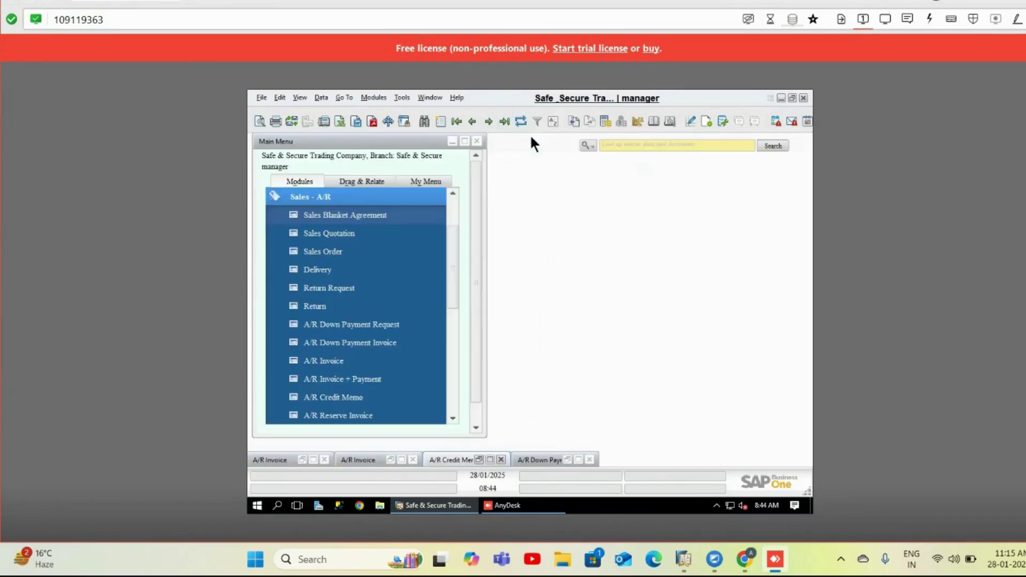
{"action": "left_click", "coordinate": [577, 459]}
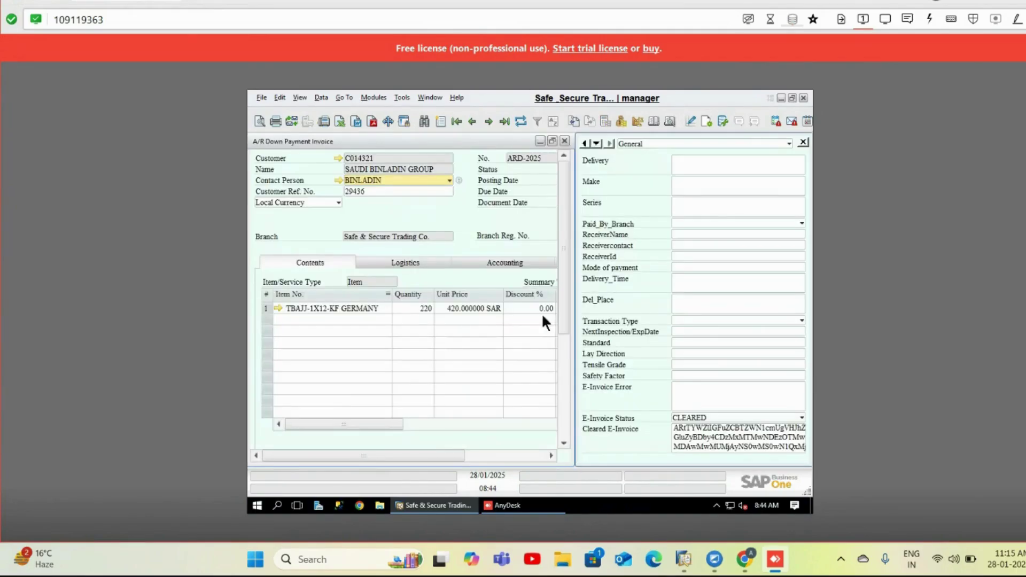
{"action": "left_click", "coordinate": [804, 142]}
{"action": "scroll", "coordinate": [565, 228], "scroll_direction": "down", "scroll_amount": 1}
{"action": "scroll", "coordinate": [582, 288], "scroll_direction": "down", "scroll_amount": 1}
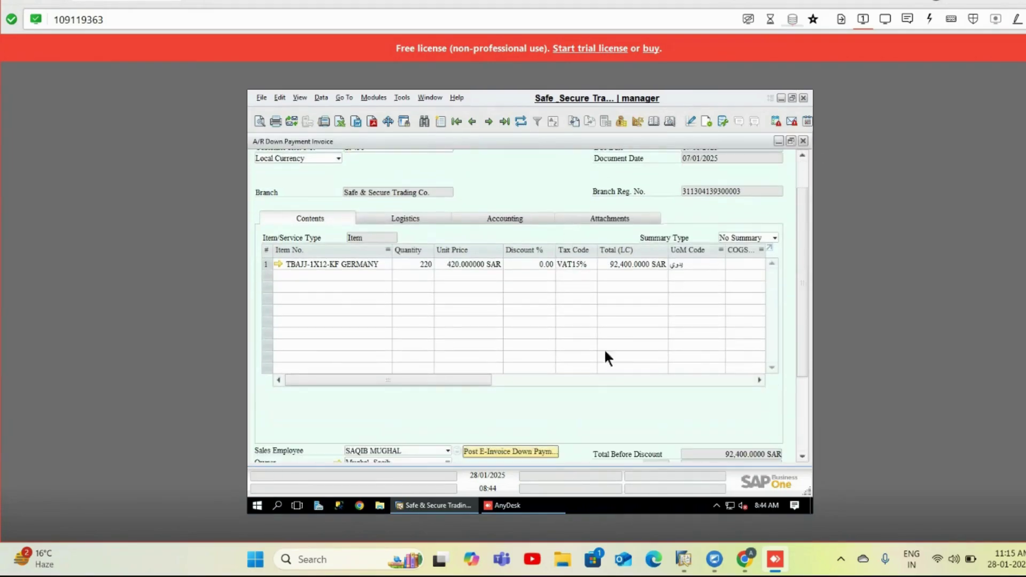
{"action": "scroll", "coordinate": [604, 409], "scroll_direction": "down", "scroll_amount": 2}
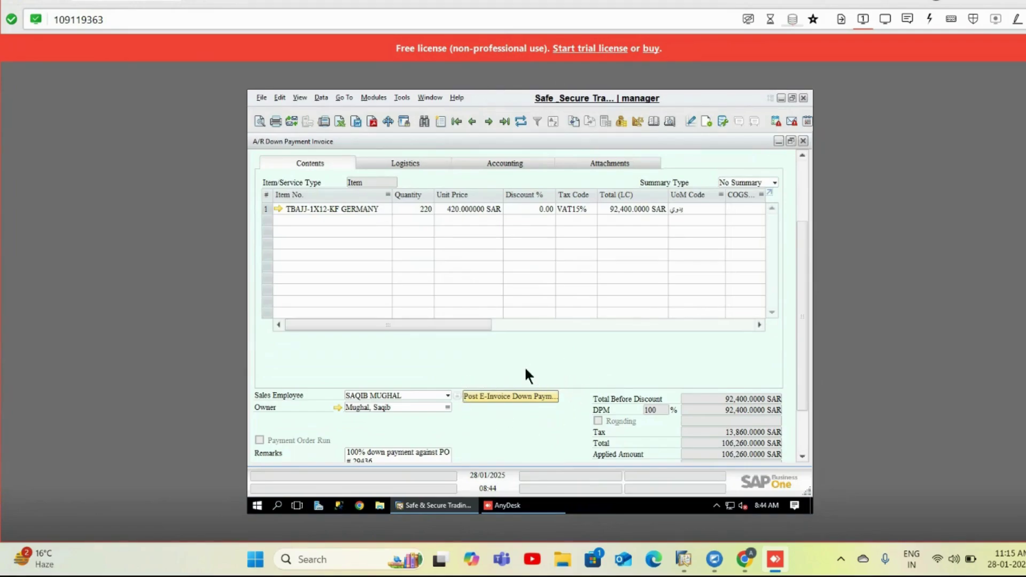
Show the A/R Down Payment Invoice's user-defined fields, check E-Invoice Status and Cleared E-Invoice, and hide the fields
{"action": "left_click", "coordinate": [300, 96]}
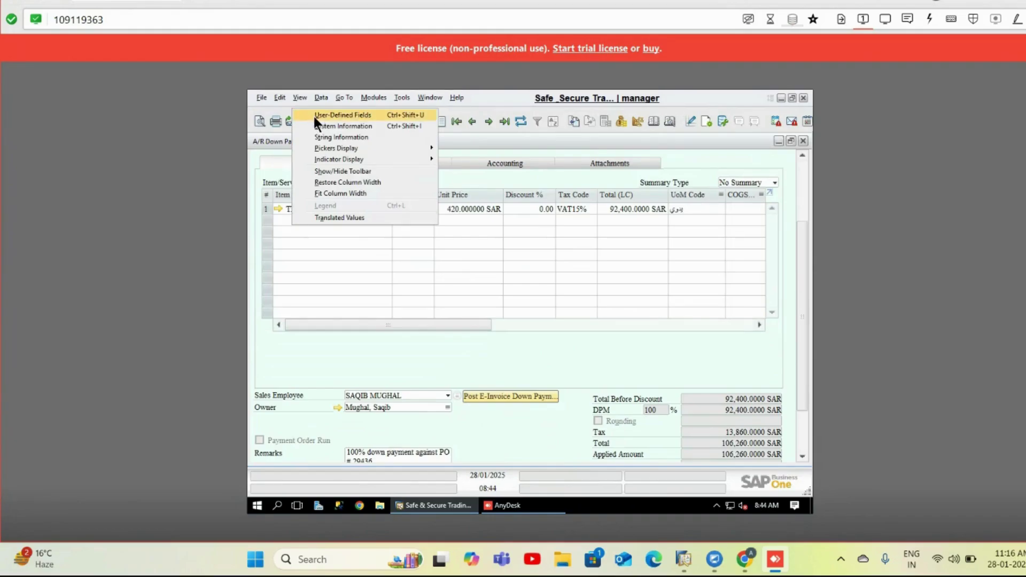
{"action": "left_click", "coordinate": [314, 116]}
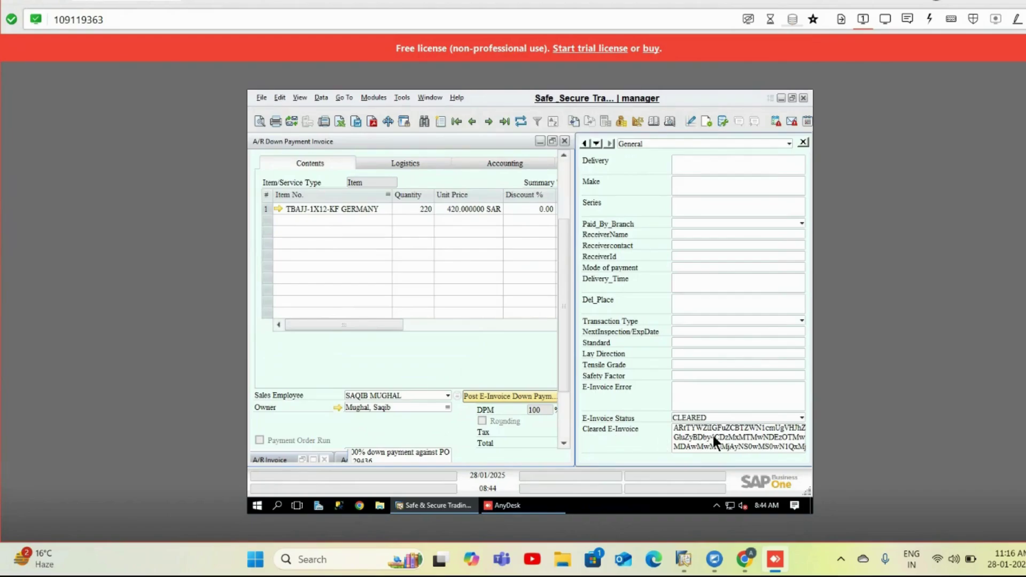
{"action": "left_click", "coordinate": [803, 143]}
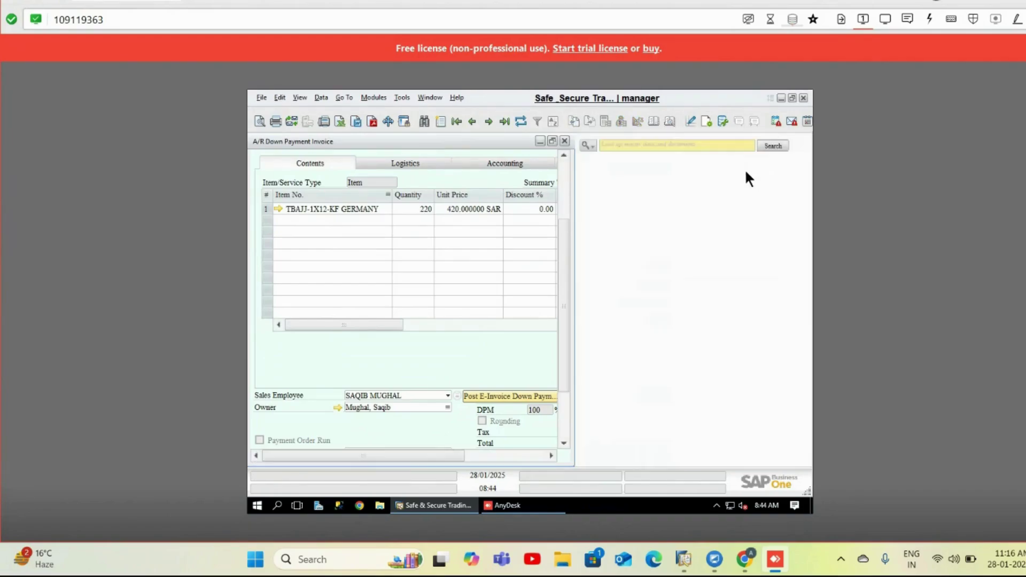
Generate the print preview of the A/R Down Payment Invoice with the Invoice Only option
{"action": "left_click", "coordinate": [260, 98]}
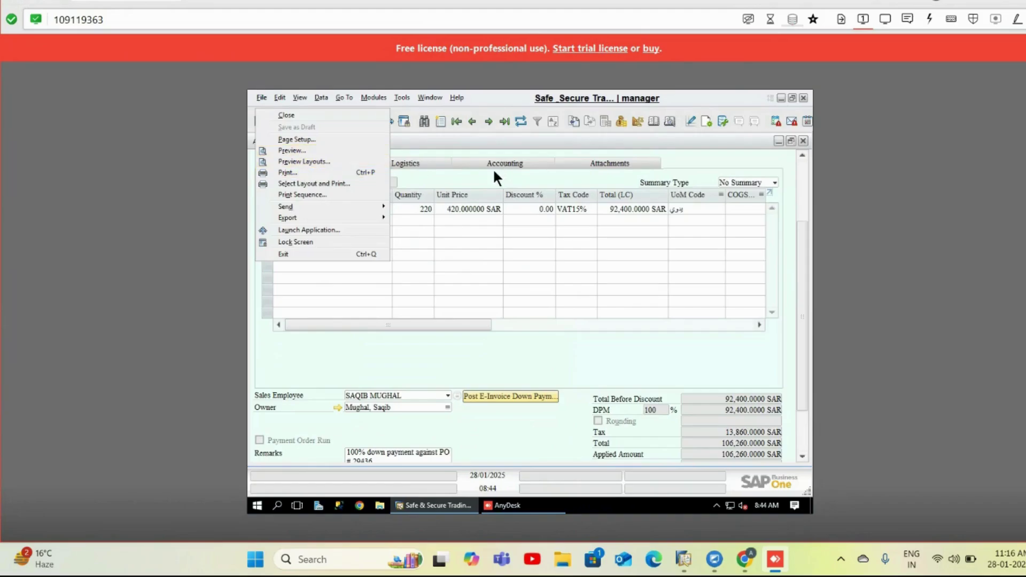
{"action": "left_click", "coordinate": [249, 164]}
{"action": "left_click", "coordinate": [259, 122]}
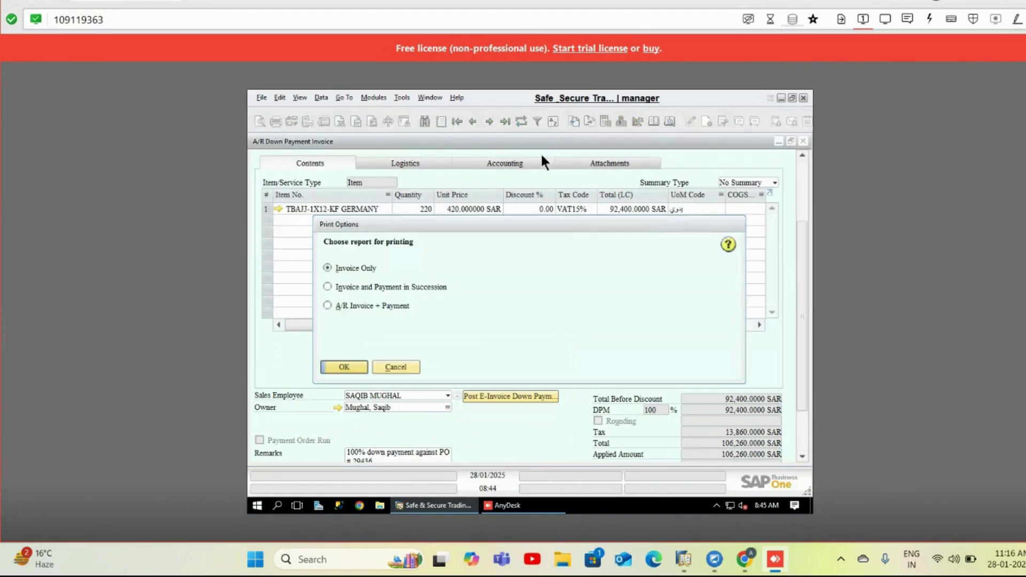
{"action": "left_click", "coordinate": [353, 366]}
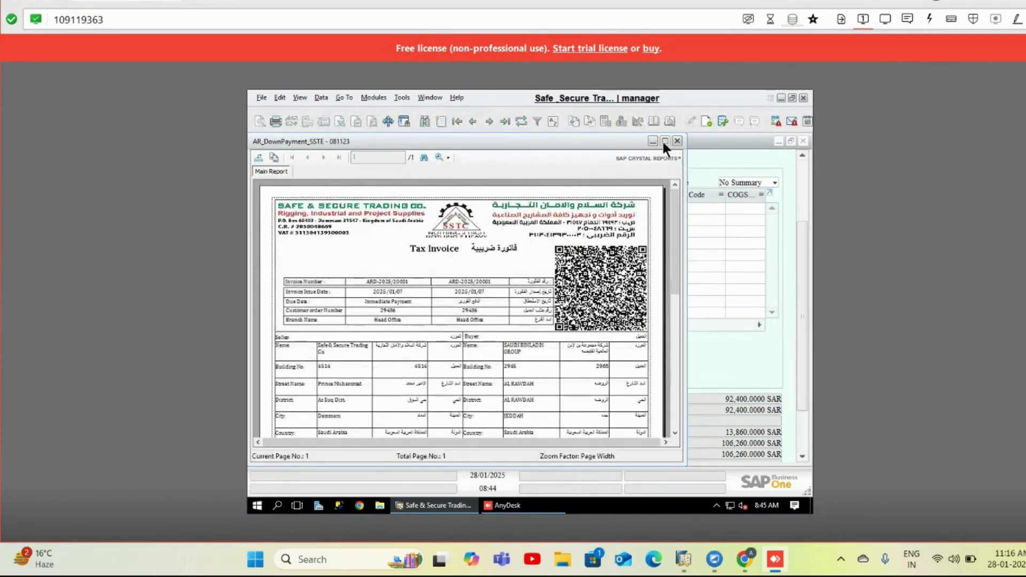
Enlarge the down payment tax invoice preview, examine its QR code, totals and bank details, and close it
{"action": "left_click", "coordinate": [664, 141]}
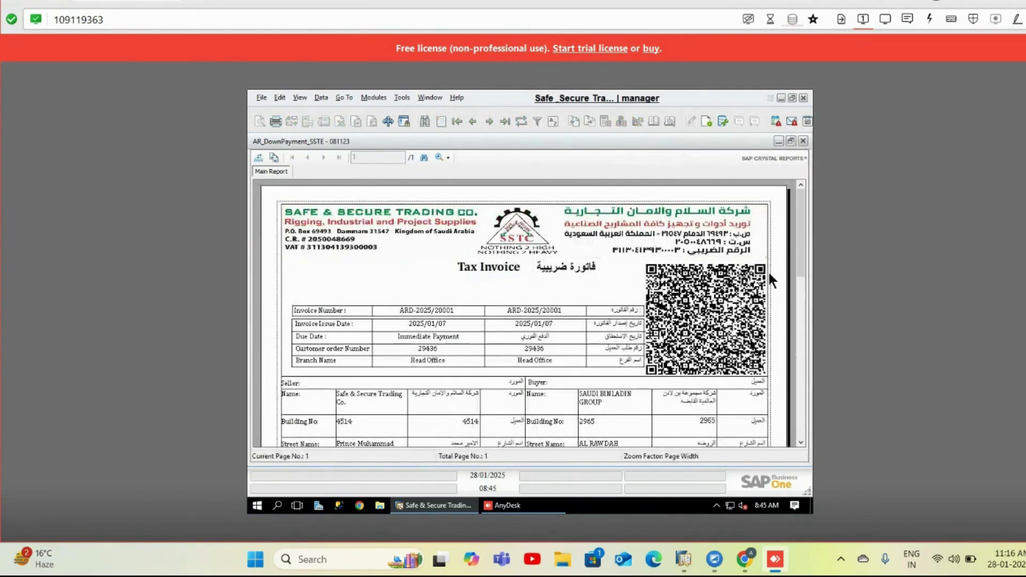
{"action": "left_click_drag", "start_coordinate": [803, 220], "coordinate": [799, 397]}
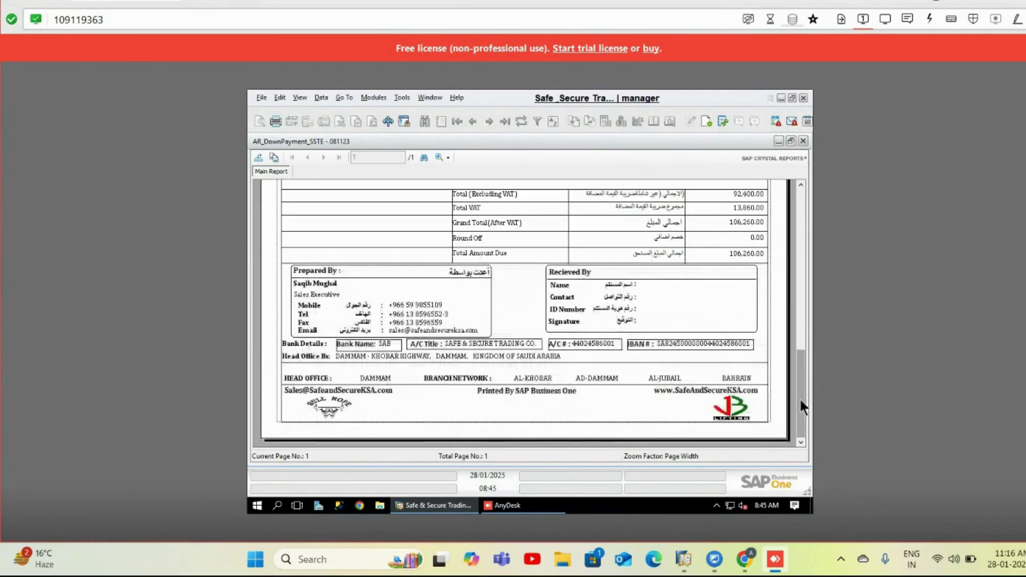
{"action": "left_click_drag", "start_coordinate": [803, 246], "coordinate": [800, 194]}
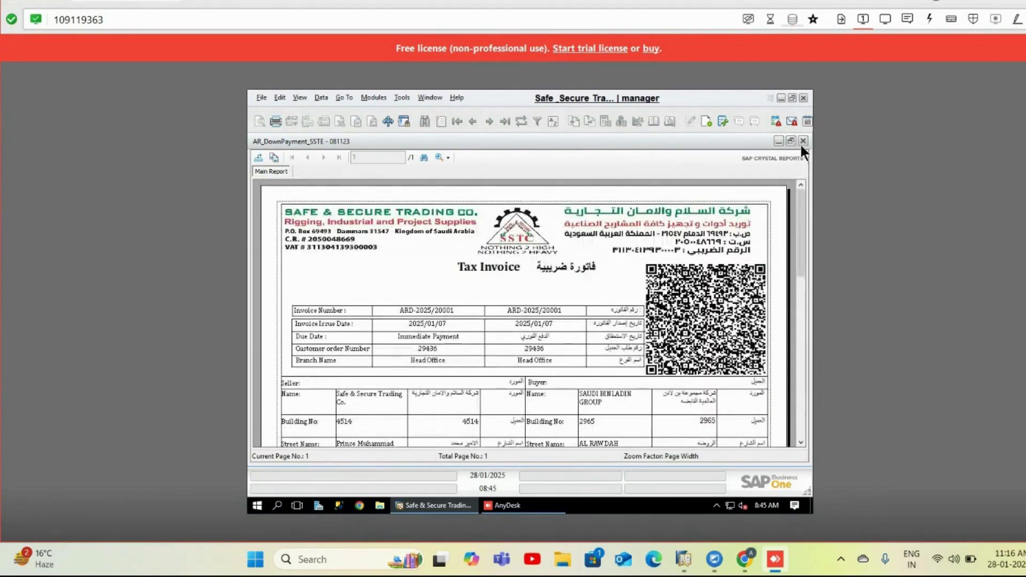
{"action": "left_click", "coordinate": [803, 141]}
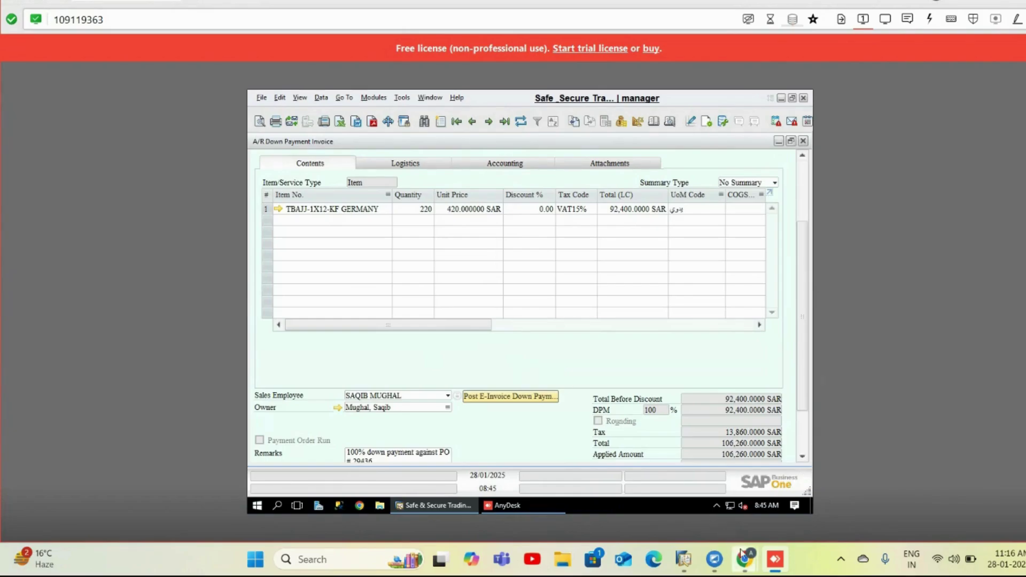
{"action": "mouse_move", "coordinate": [748, 565]}
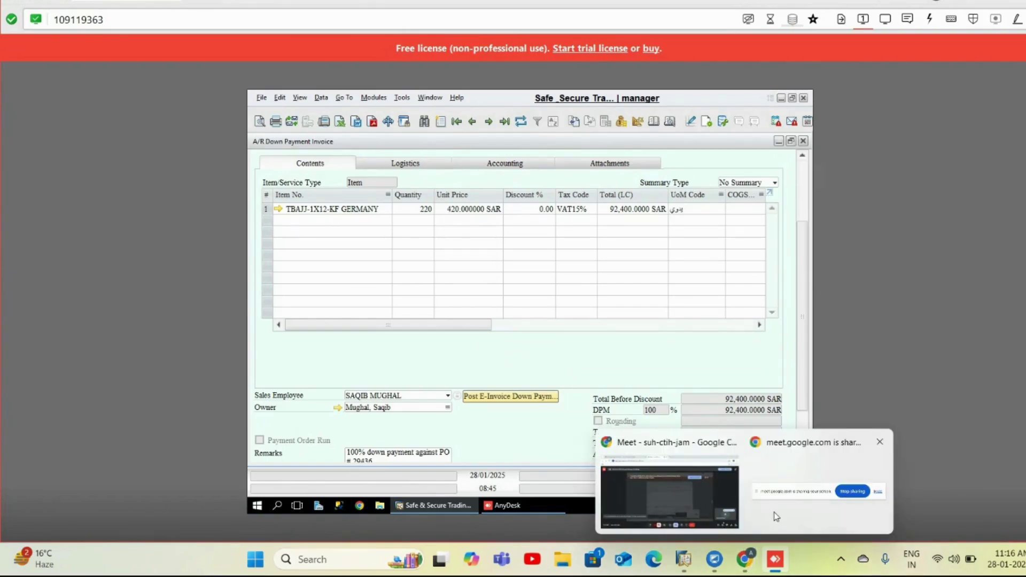
{"action": "left_click", "coordinate": [774, 512]}
{"action": "left_click", "coordinate": [600, 520]}
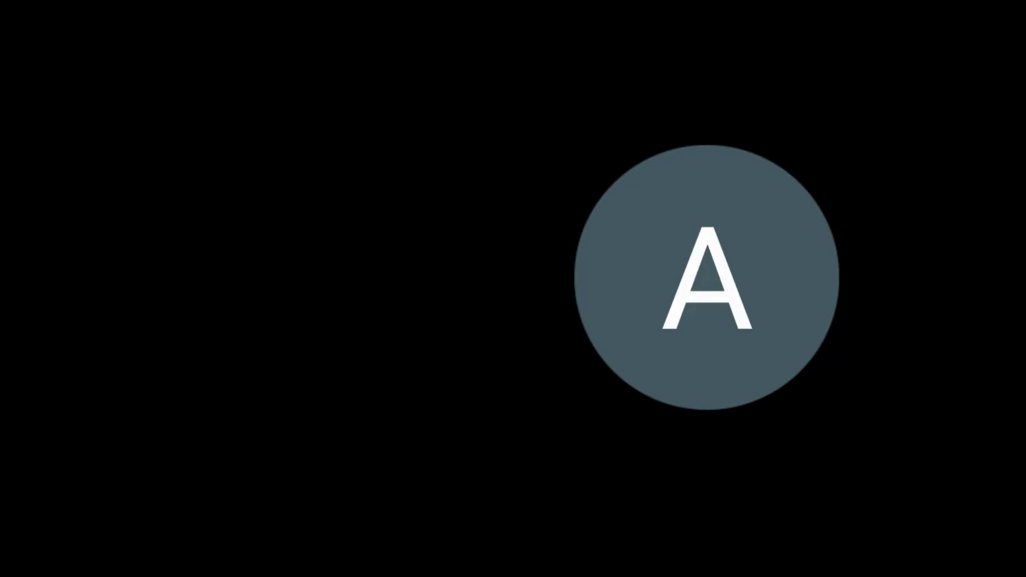